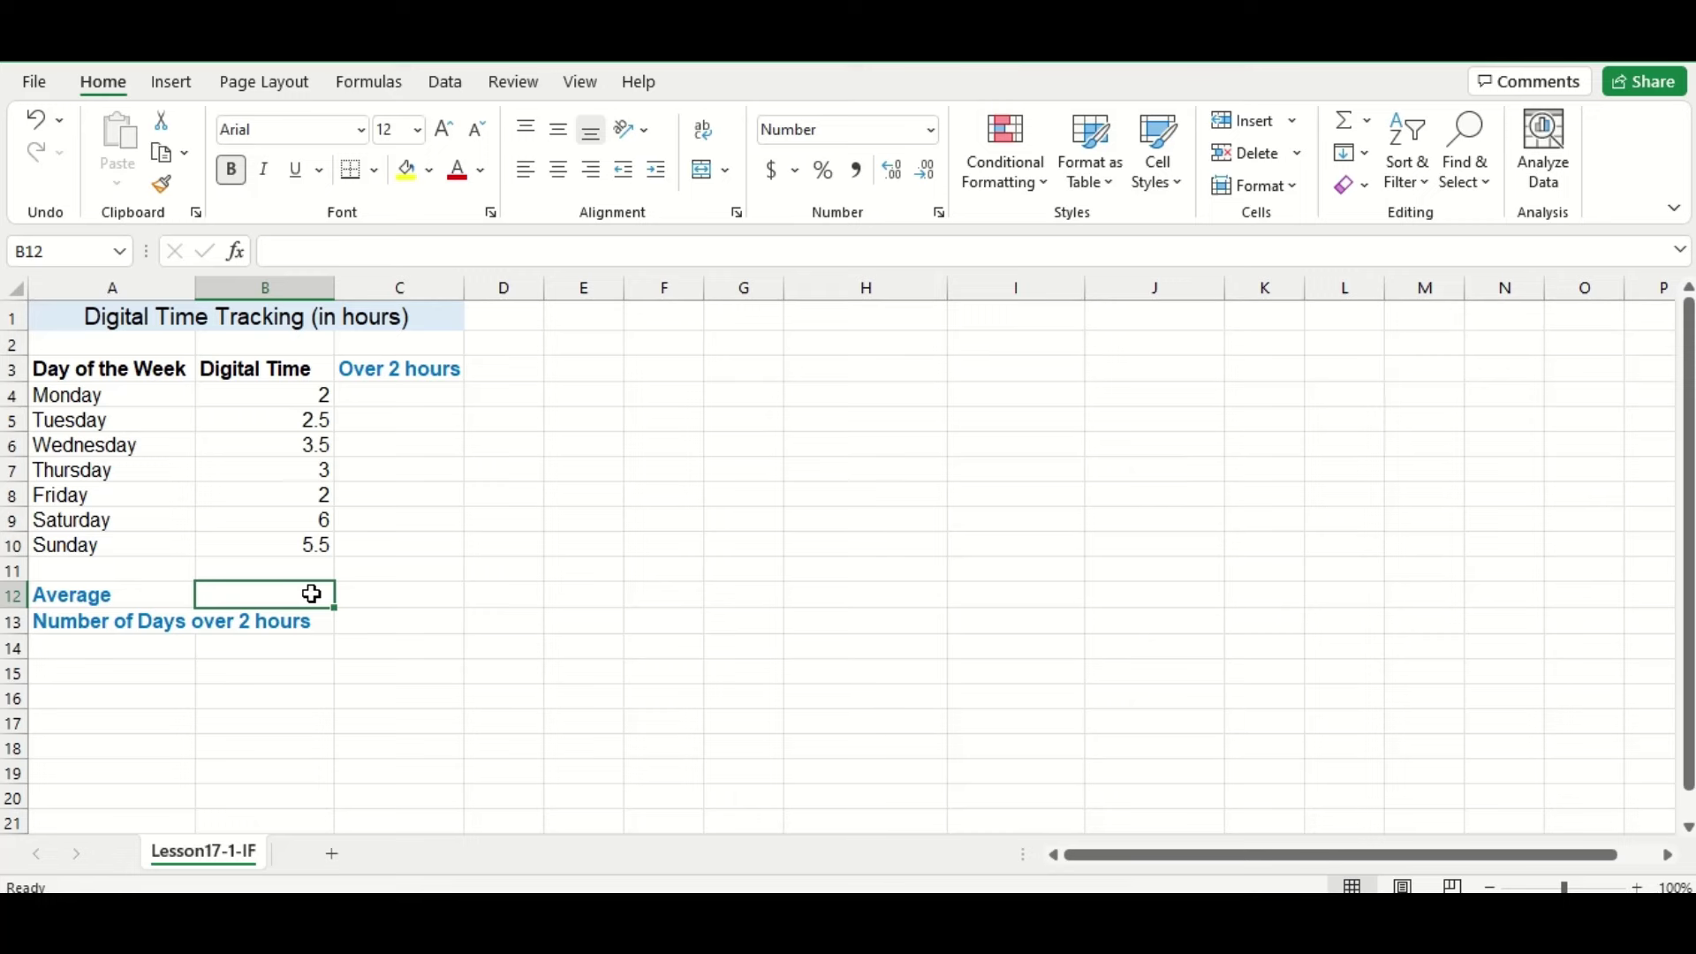
Step: Enter =AVERAGE(B4:B10) in B12 to average the week's digital time, giving 3.50
text(=average)
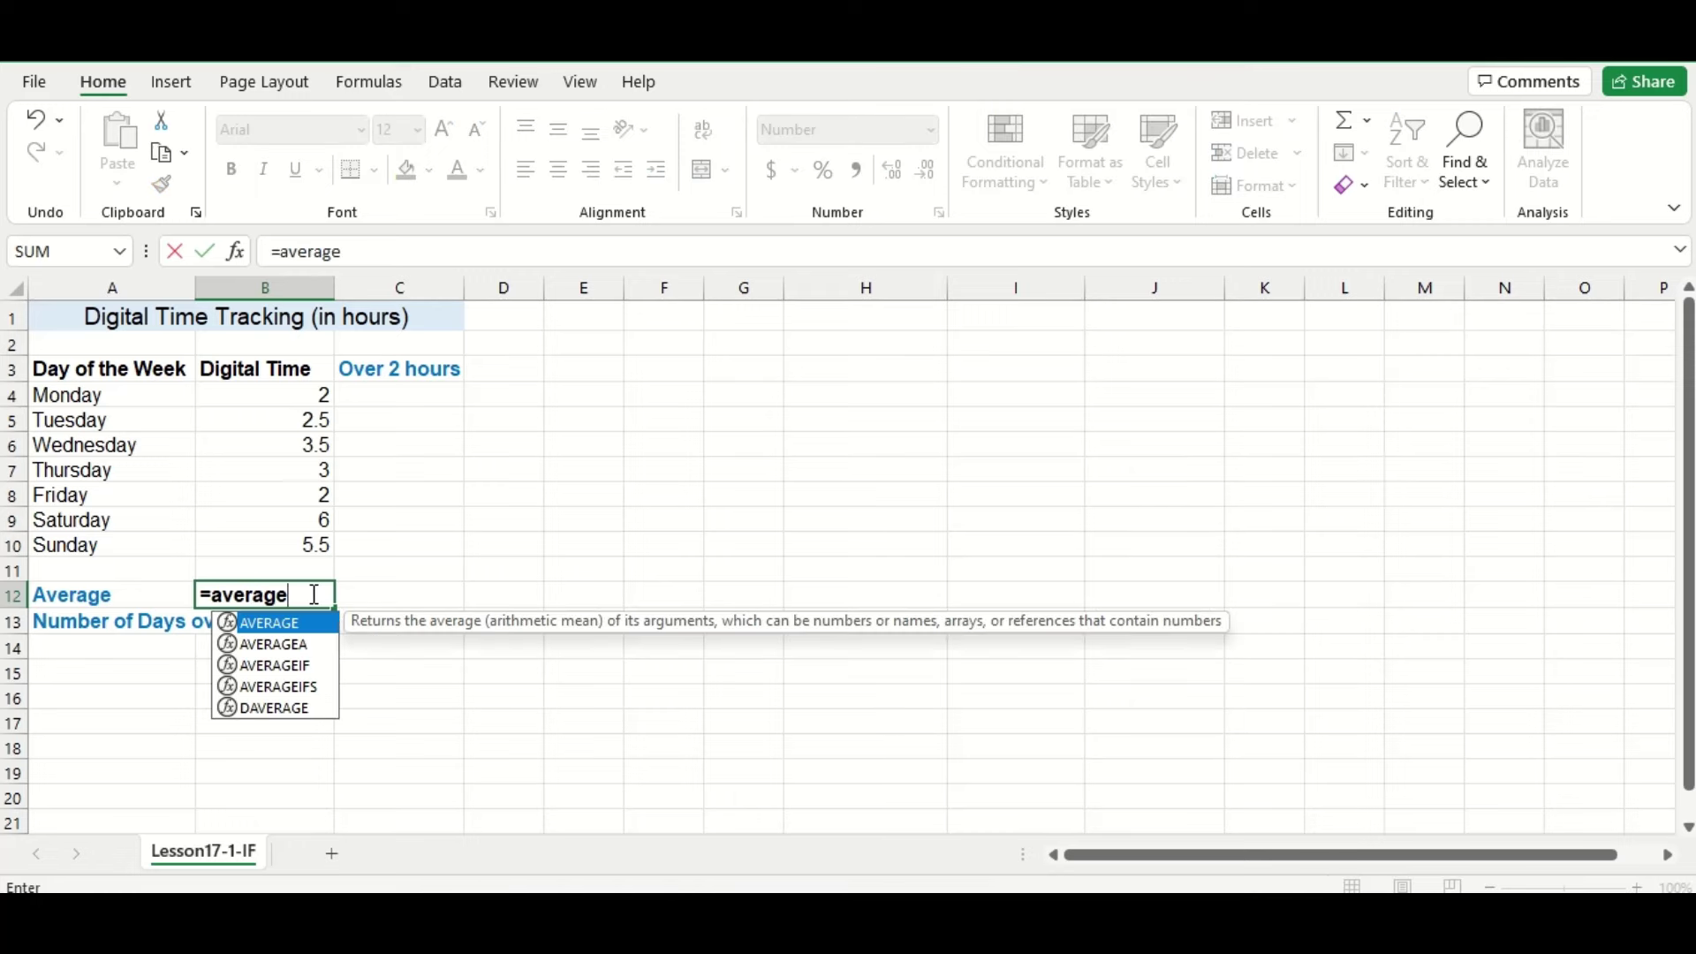
double_click(318, 622)
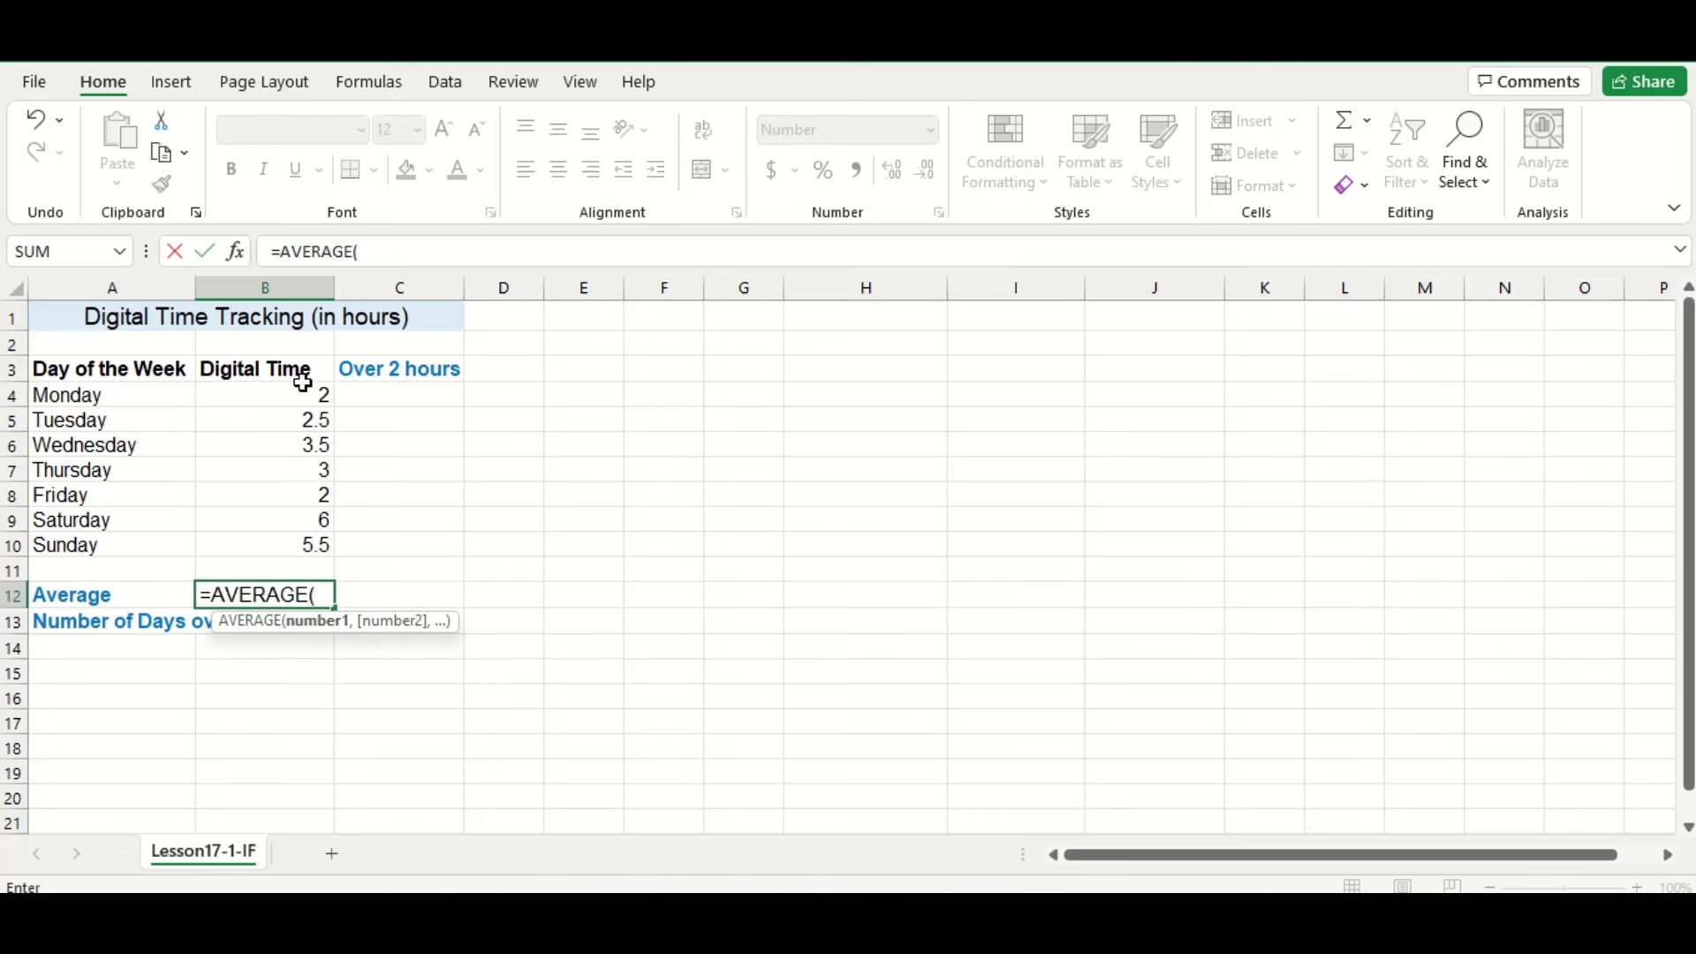
drag(305, 393, 325, 541)
key(Return)
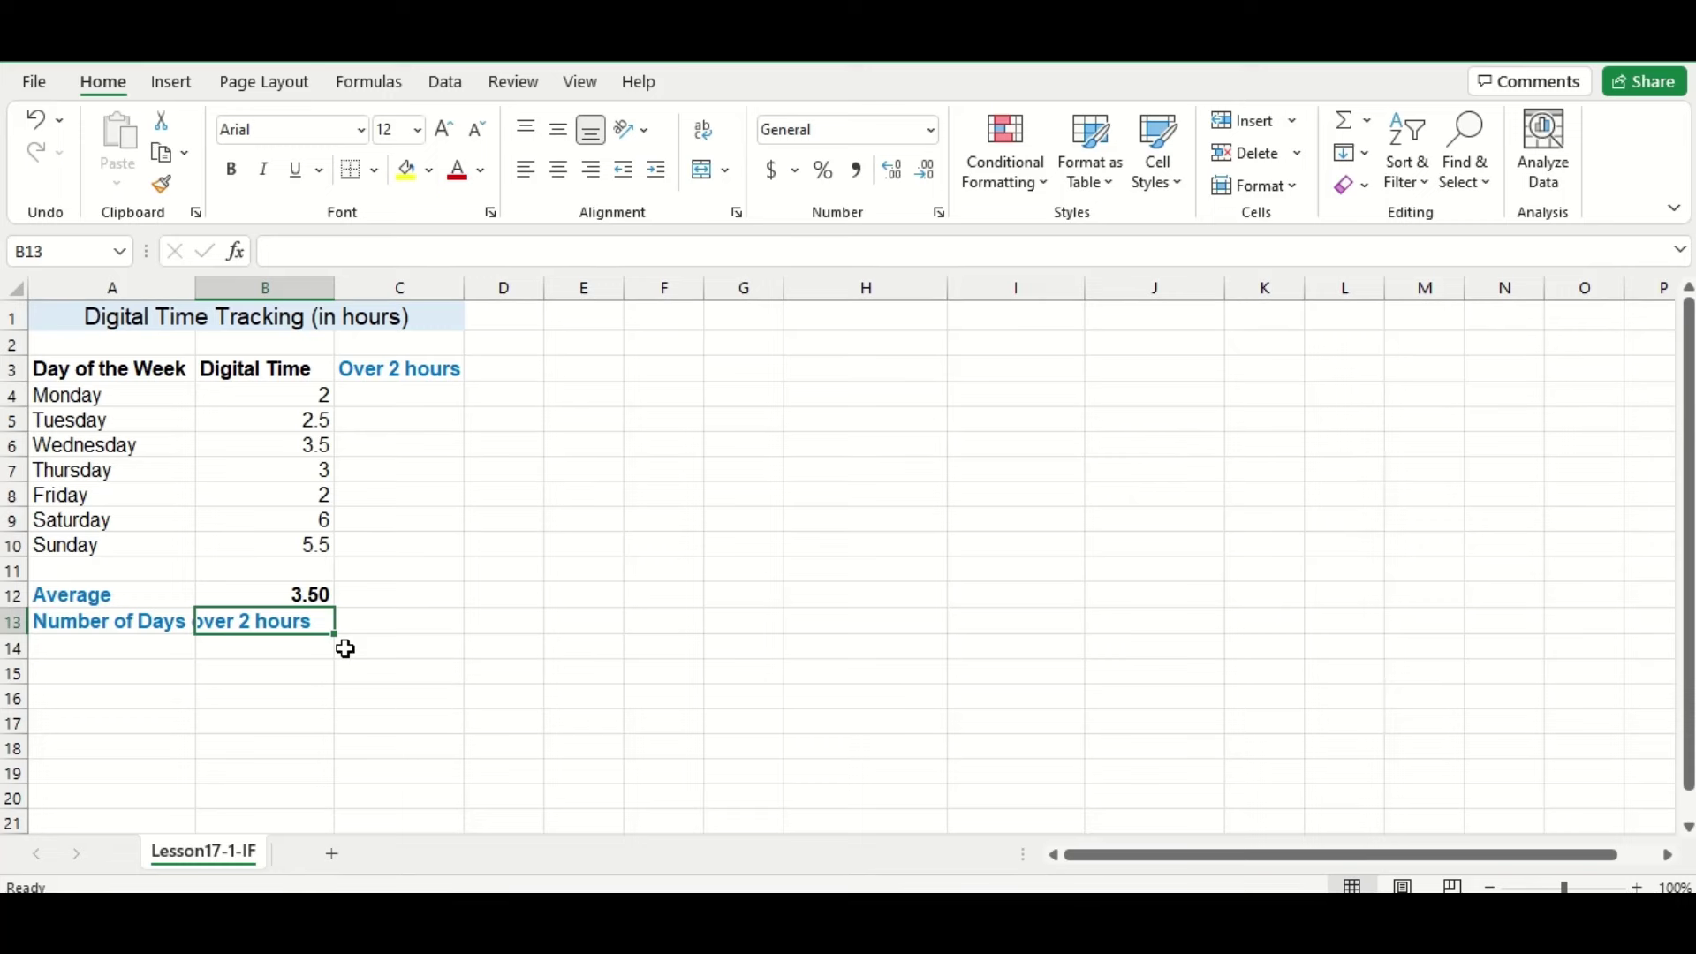
Step: Enter =IF(B4>2, yes, no) in C4; it shows #NAME? because yes/no are unquoted
click(385, 397)
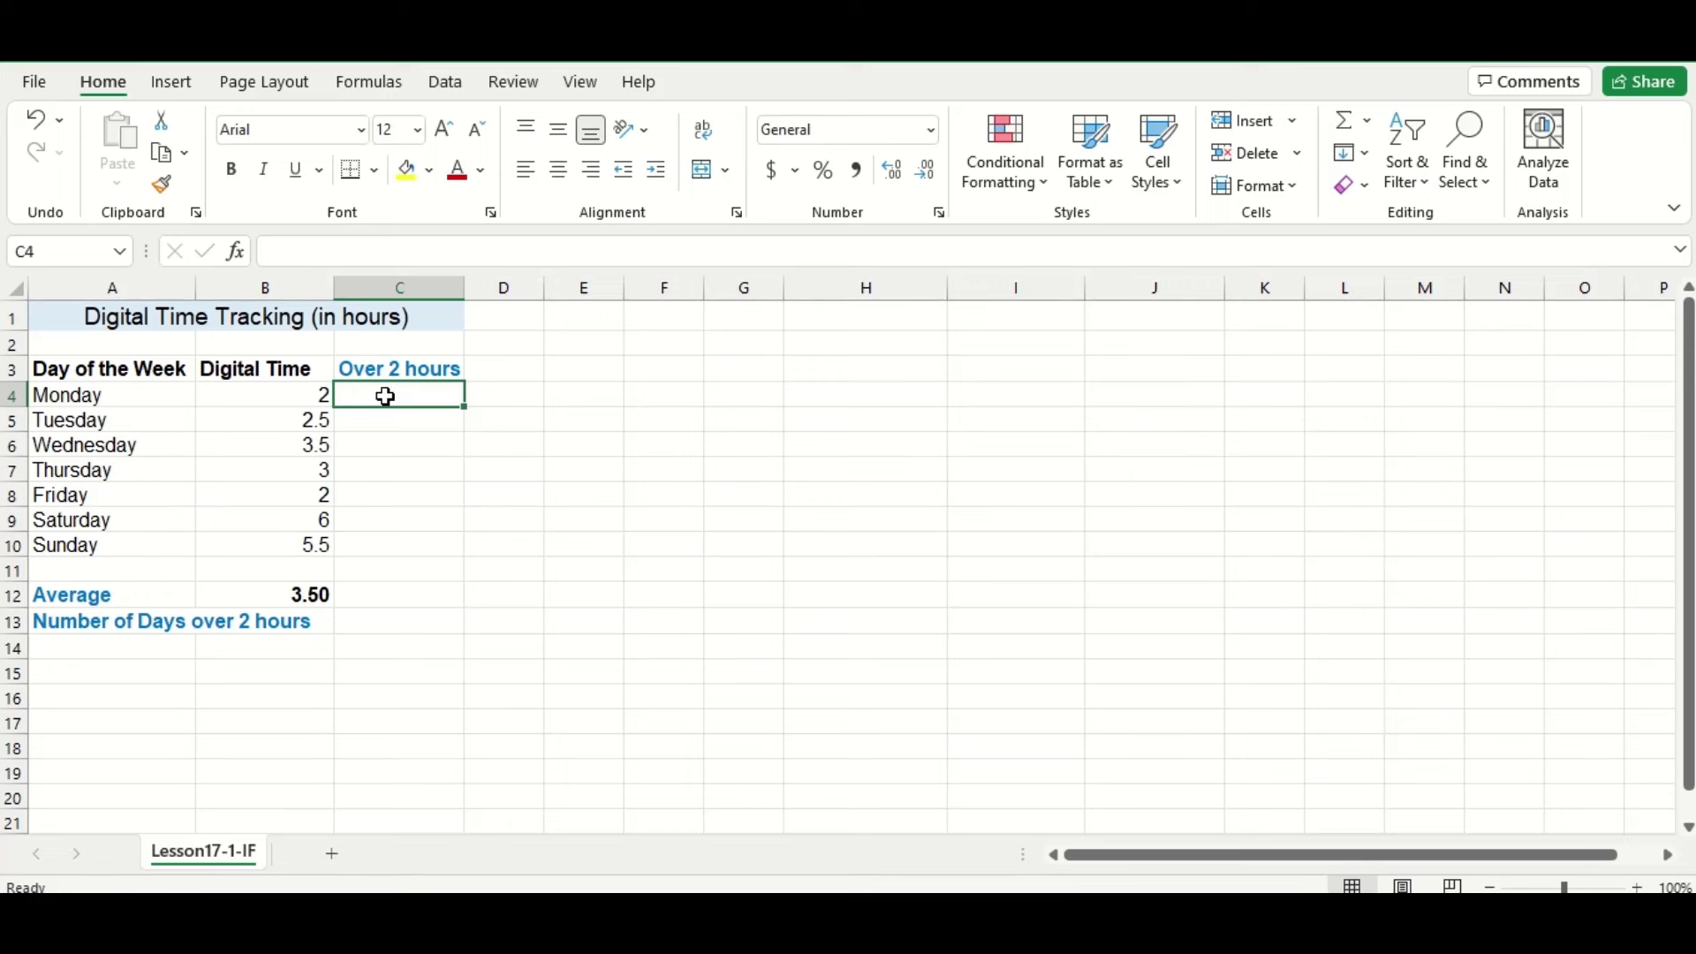
text(=IF)
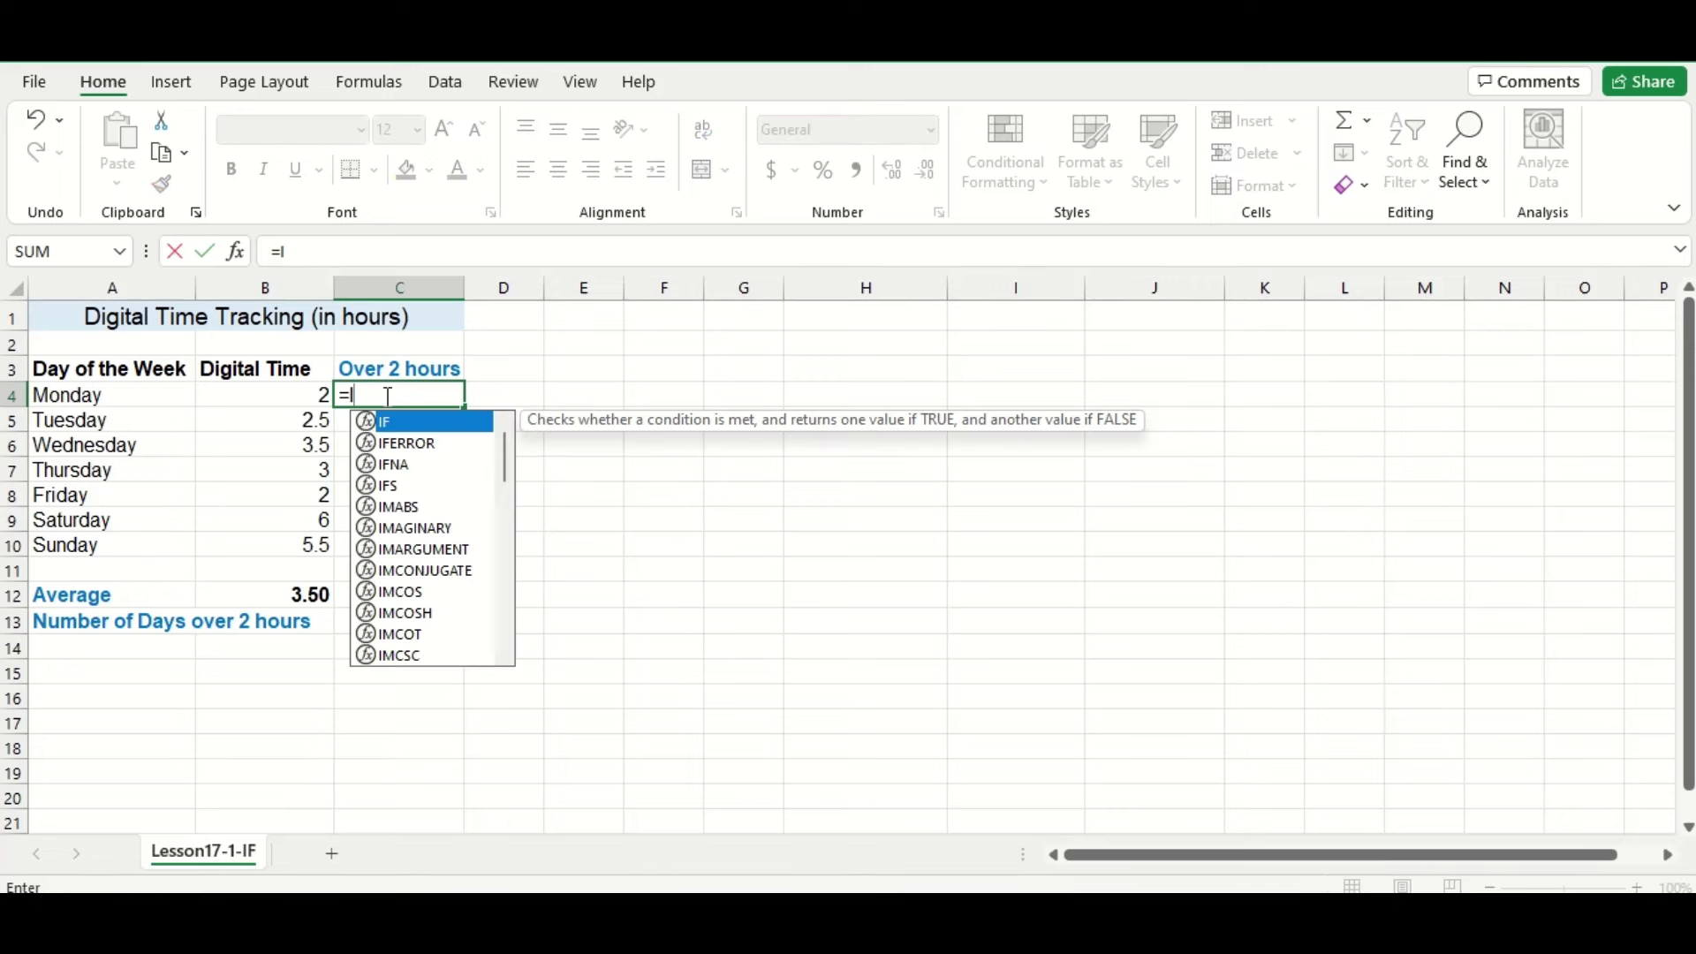
double_click(406, 420)
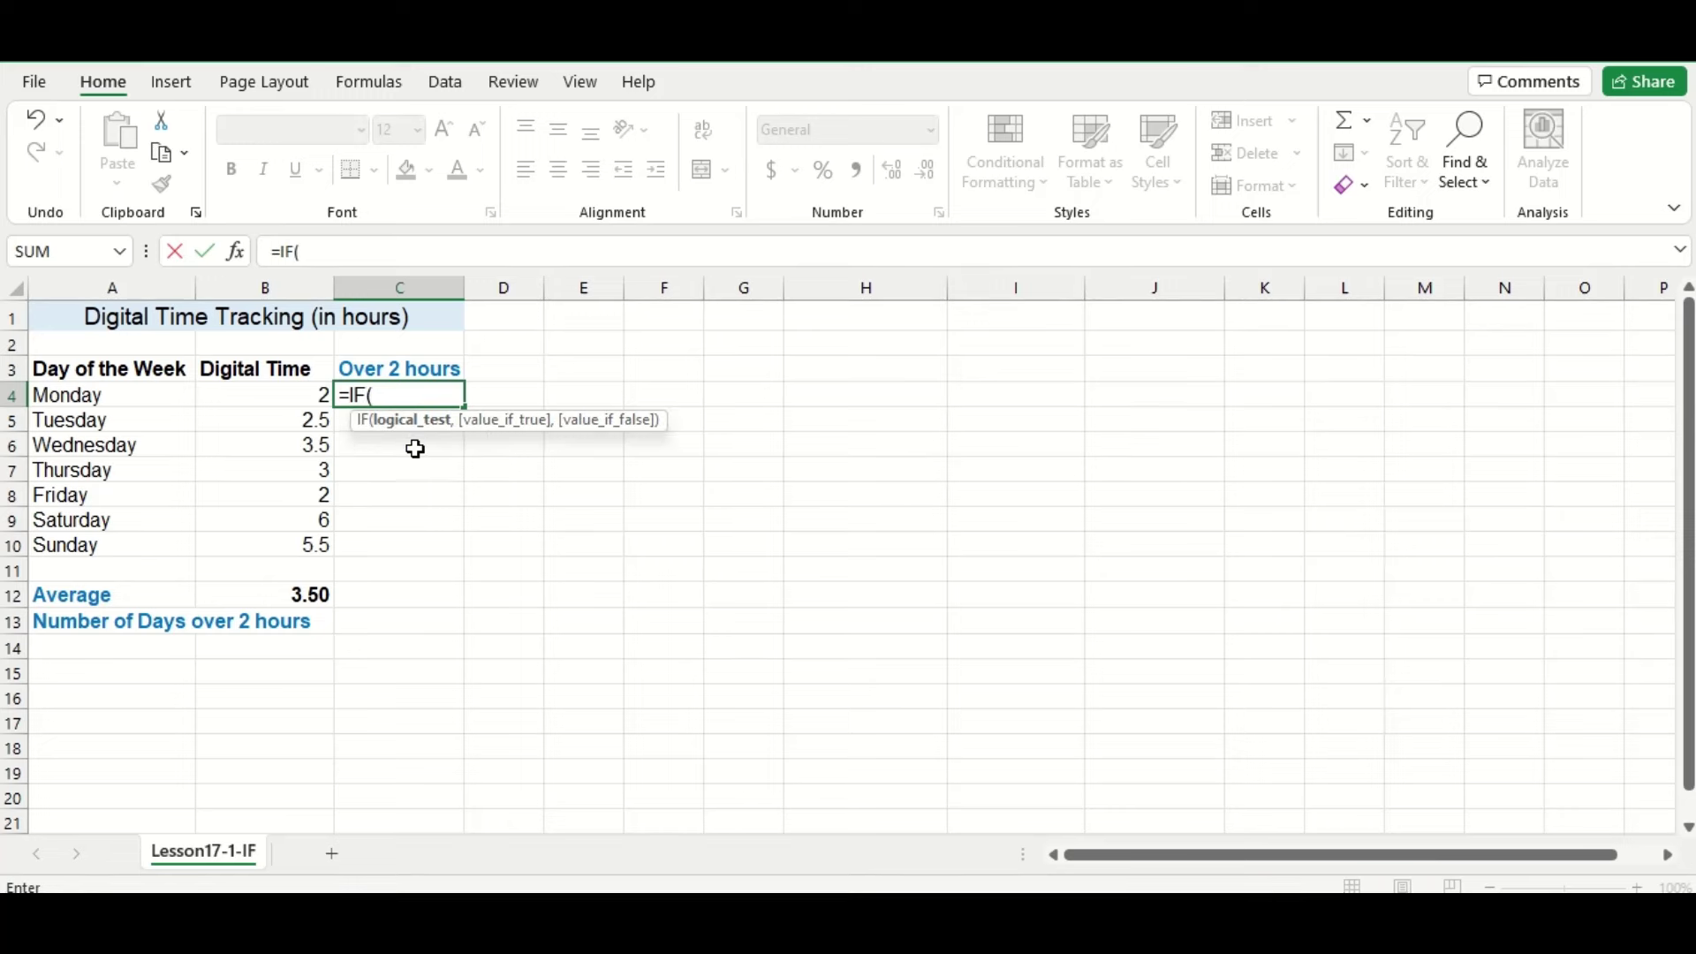
click(308, 394)
text(>2,)
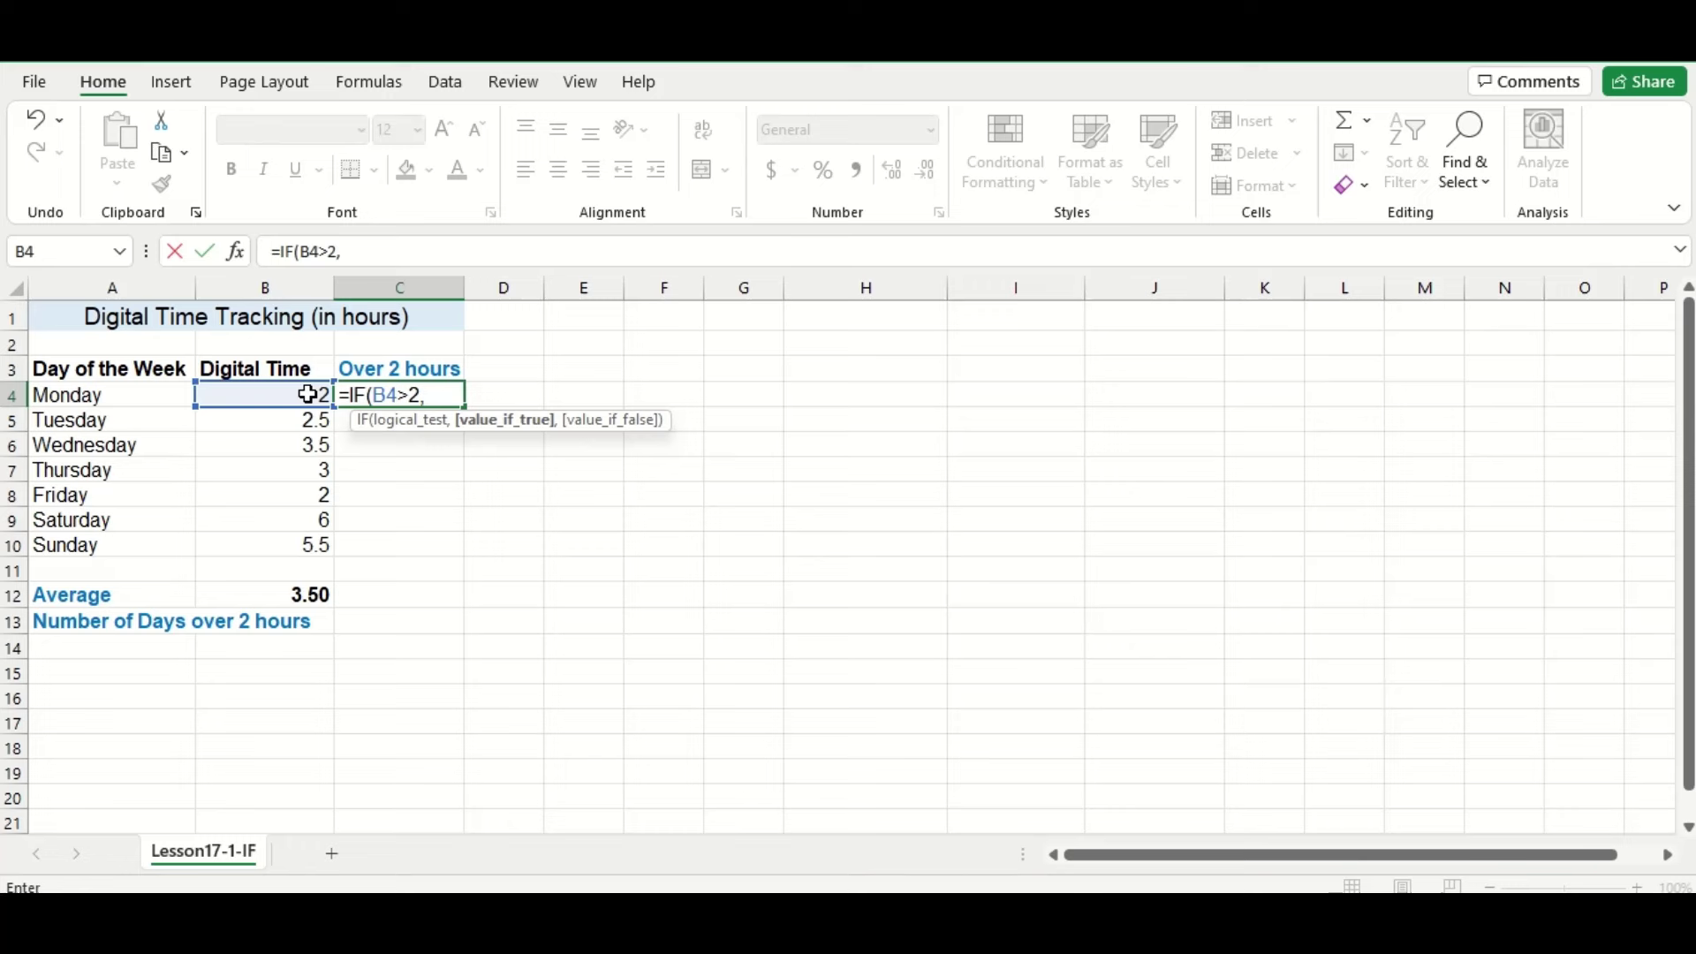
text(yes,)
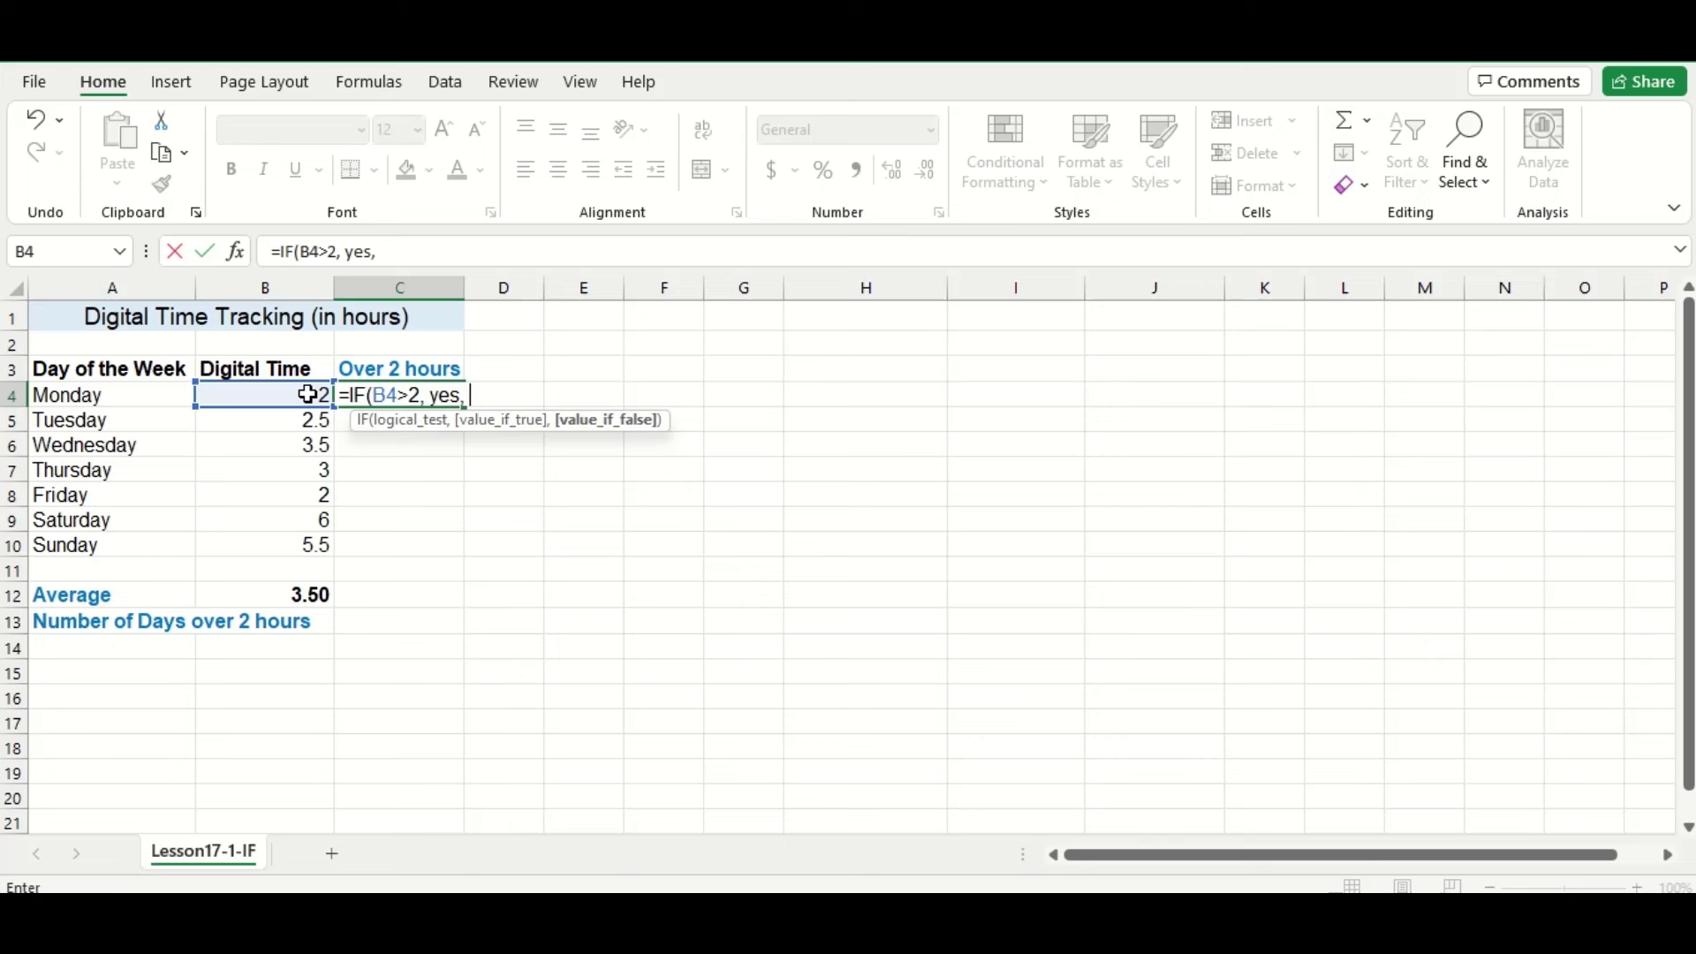
text(no))
key(Return)
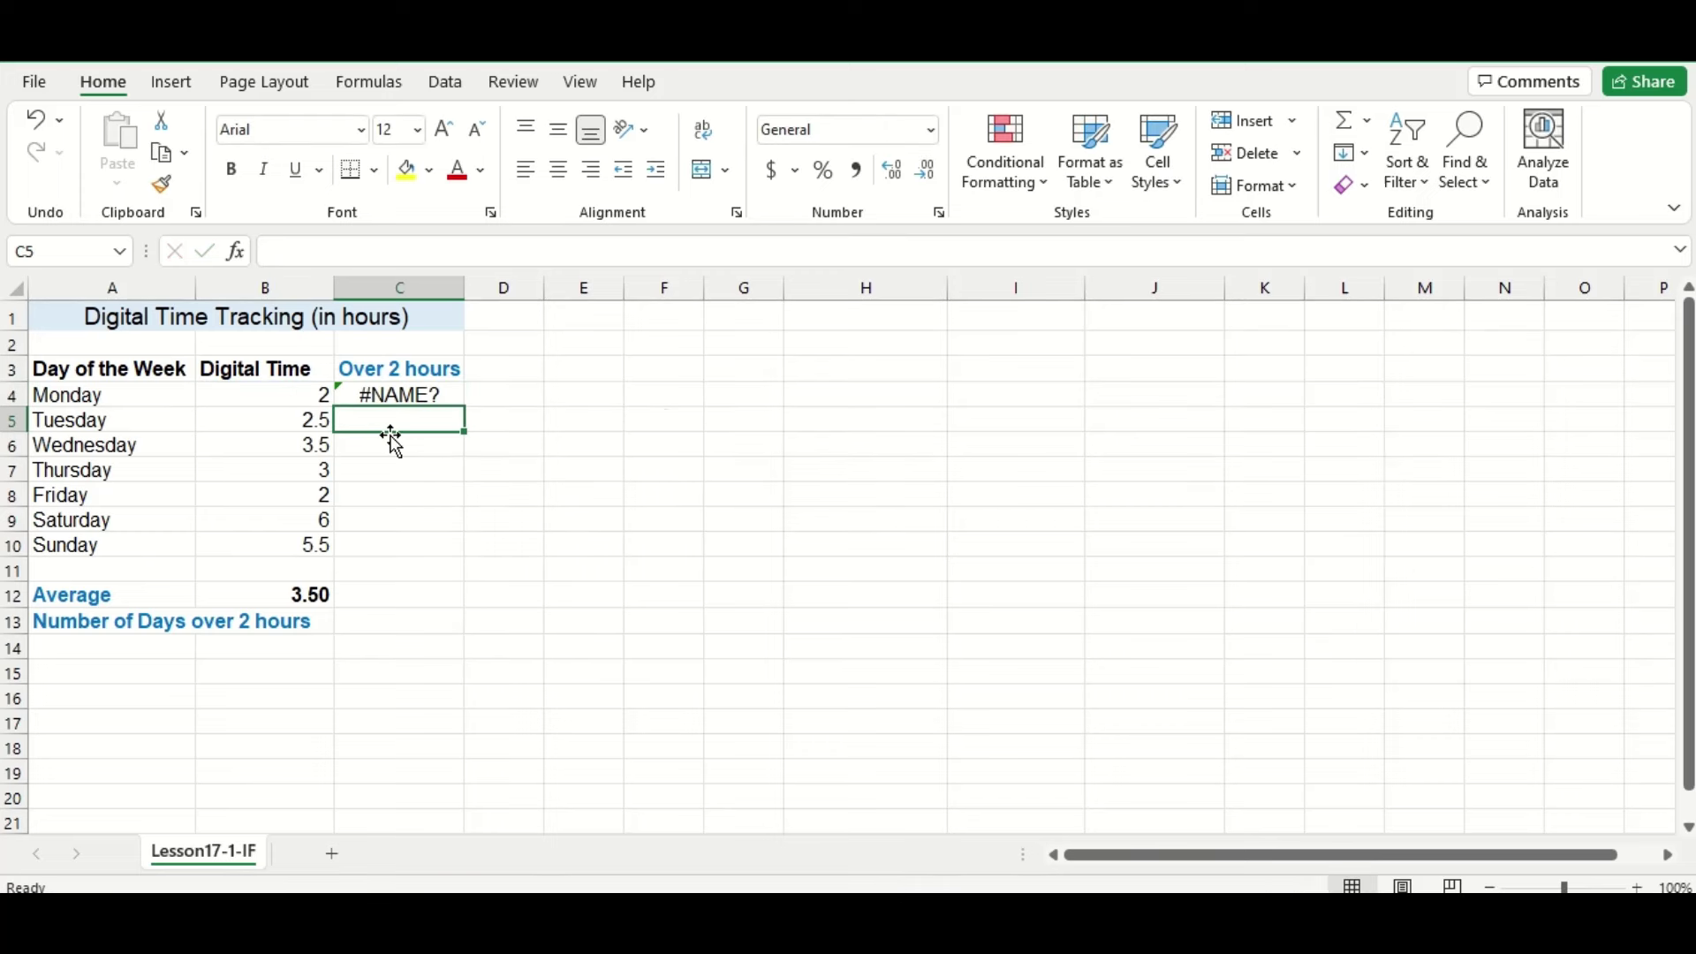
Step: Put quotes around yes and no in C4's IF formula so it returns text
click(414, 391)
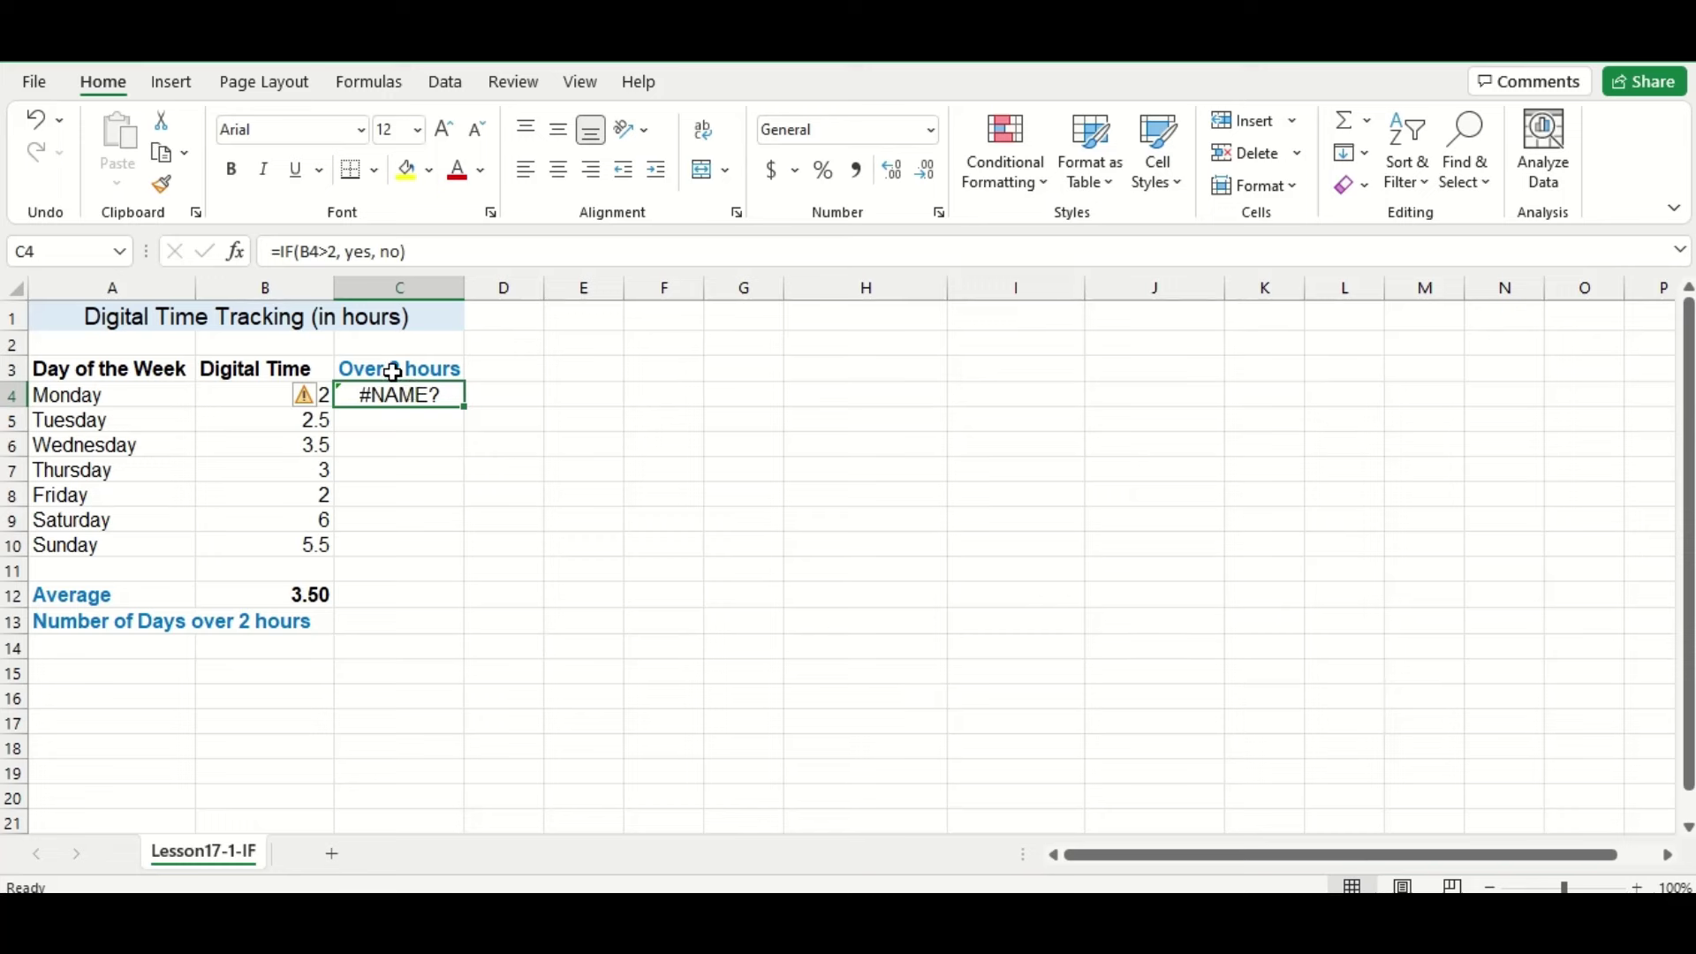
click(350, 249)
text("yes)
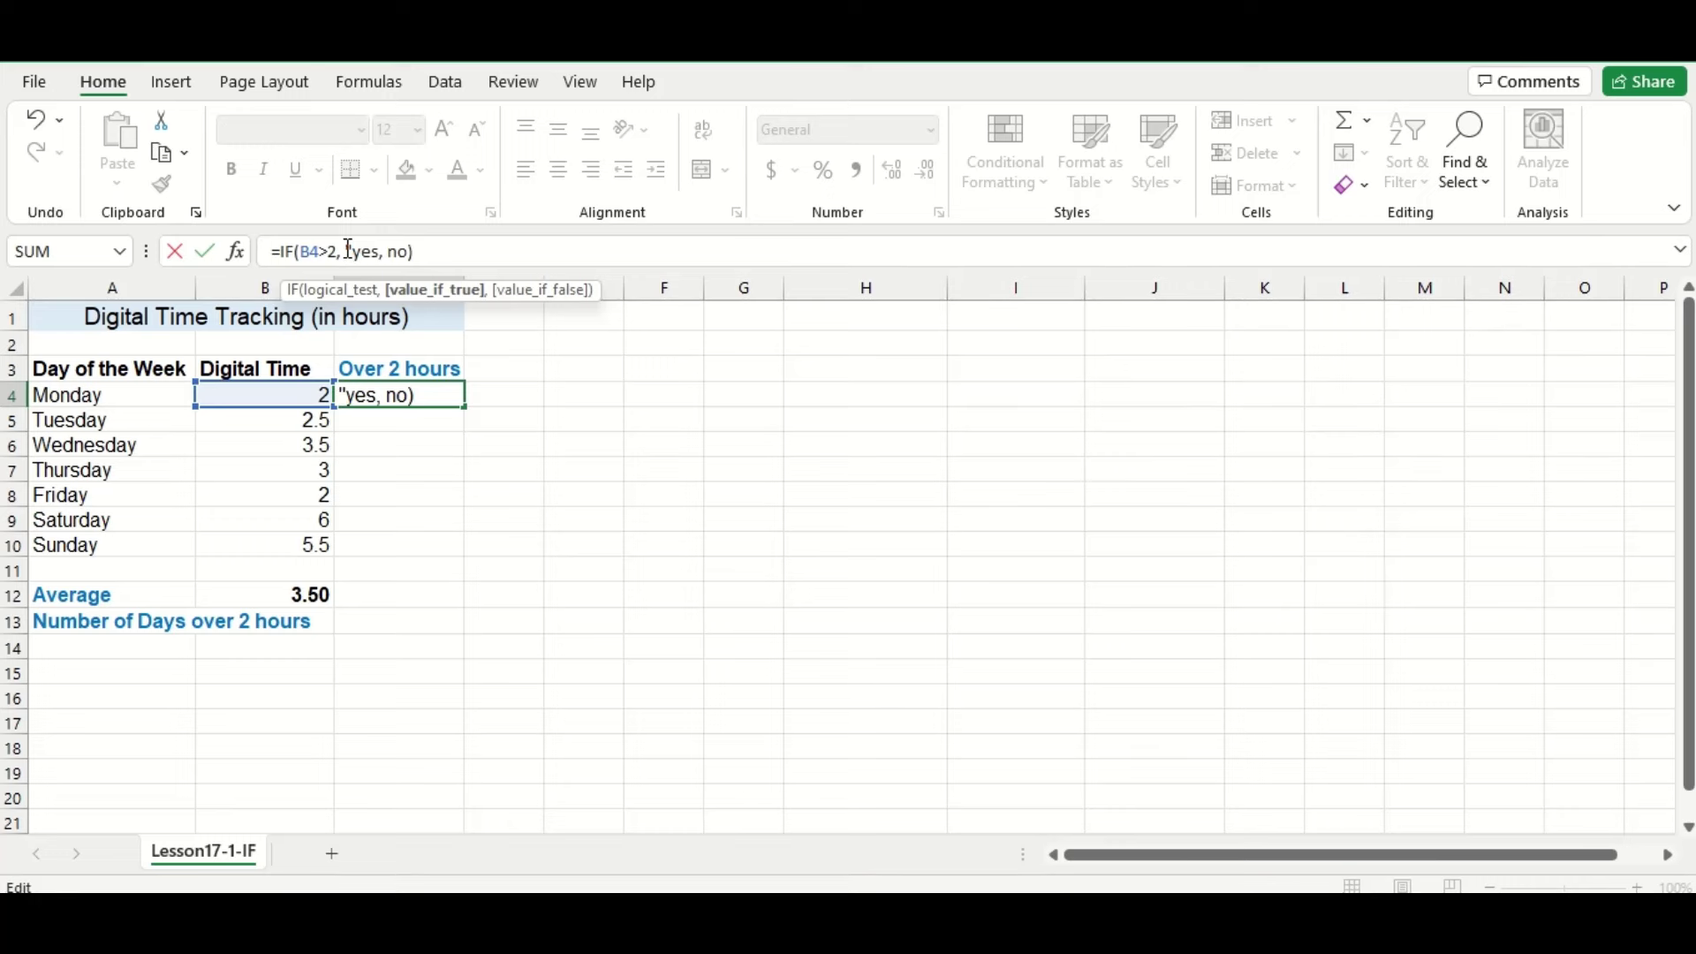
text(")
key(Right)
text(")
key(Right)
key(Right)
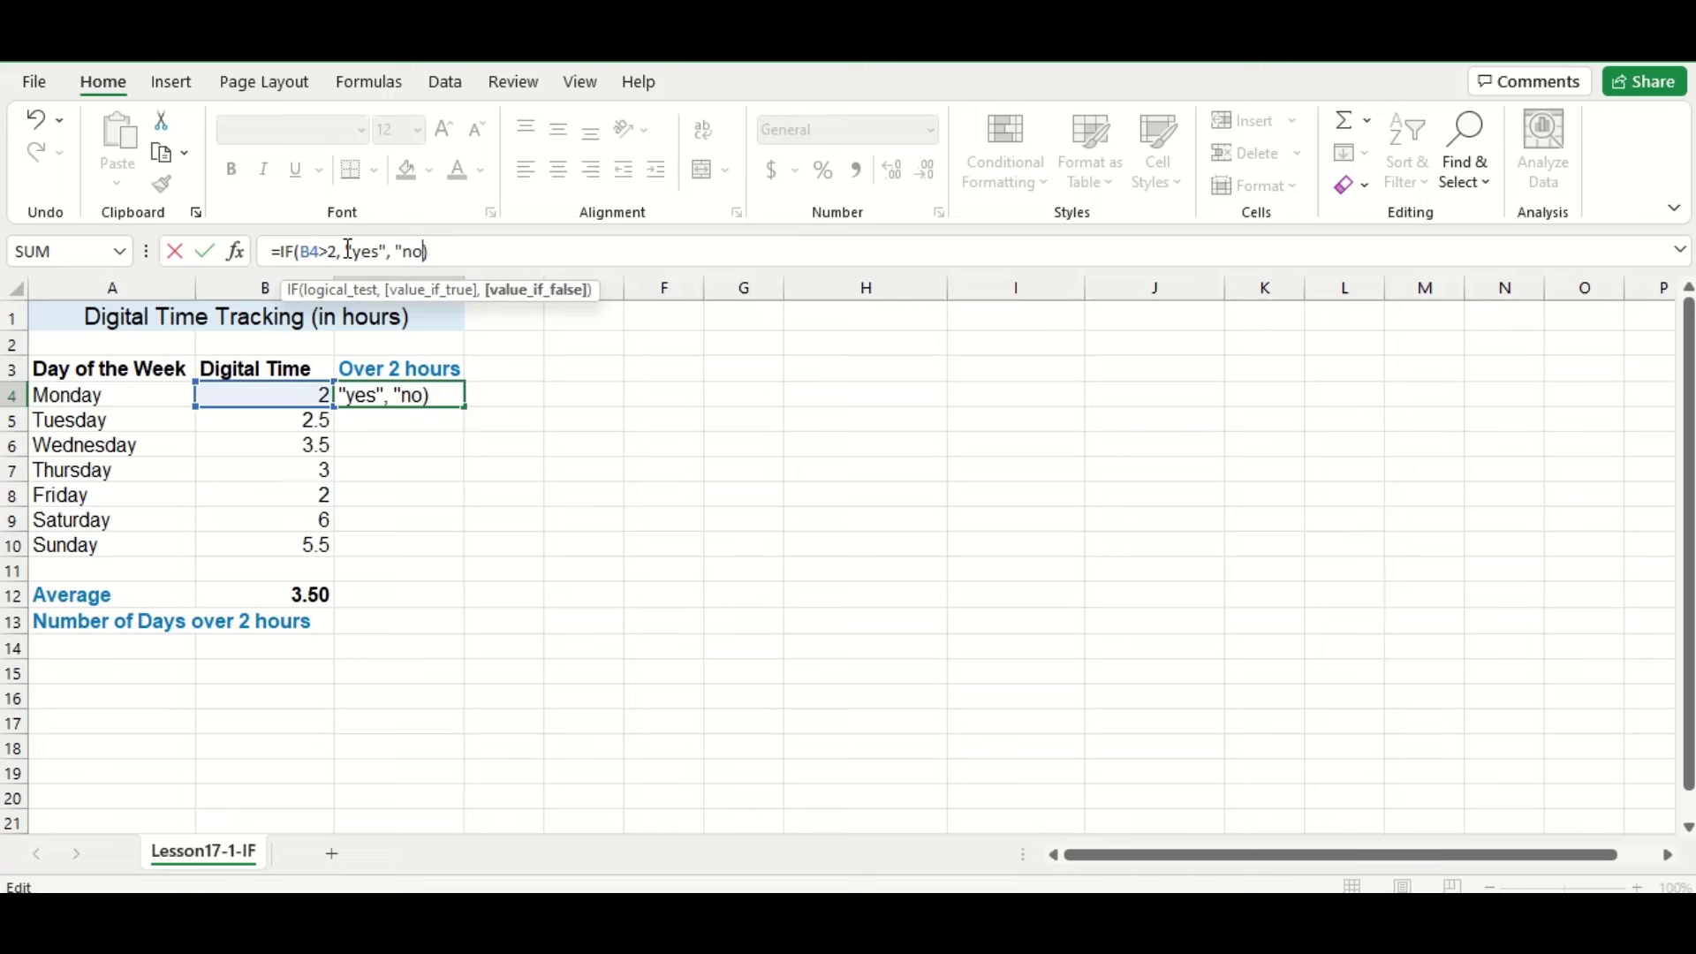
text(")
key(Return)
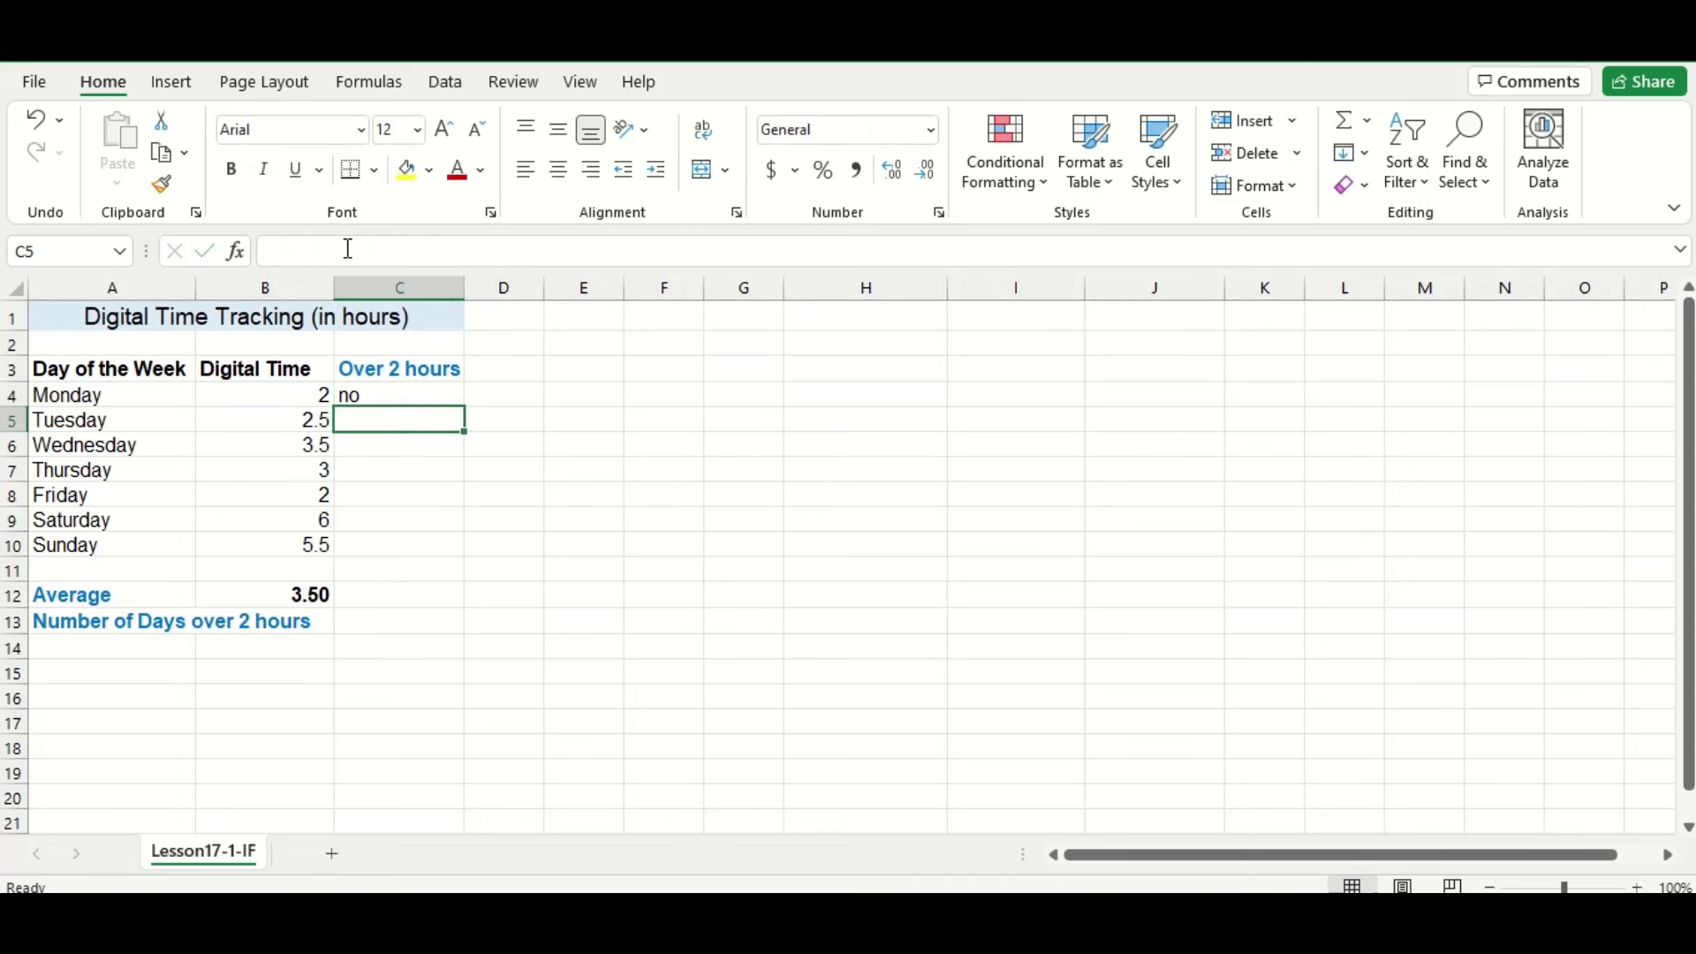
Step: Fill C4's yes/no formula down through Sunday in C10
click(436, 394)
drag(464, 407, 466, 558)
click(526, 545)
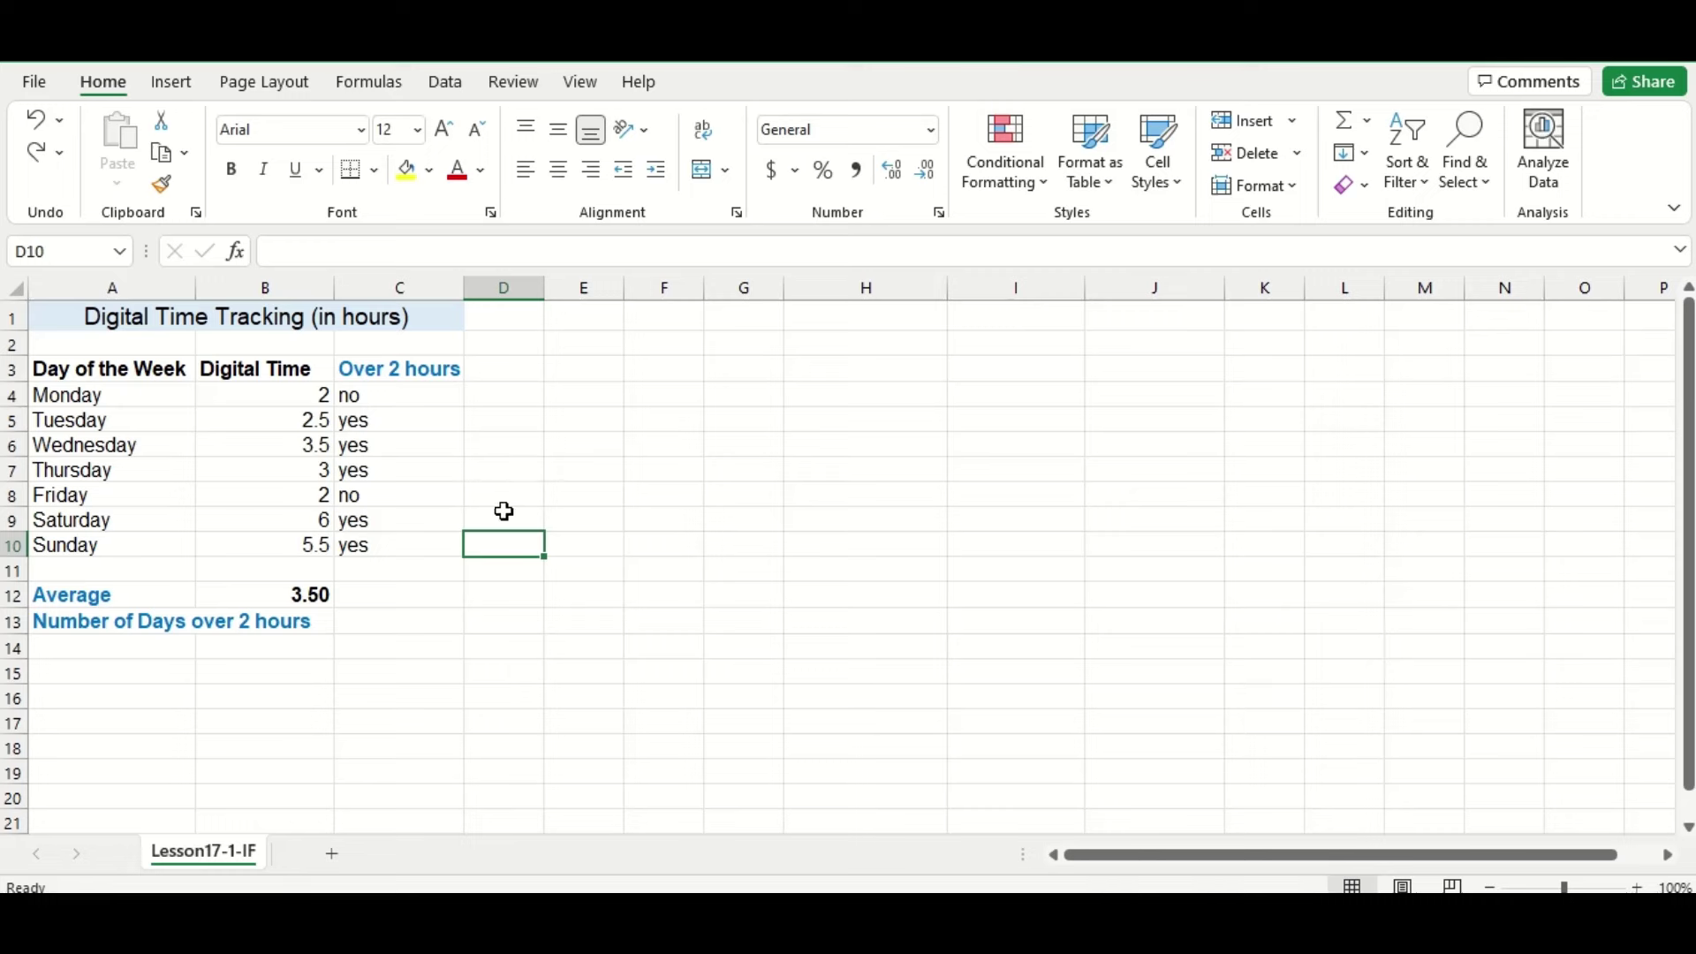
Step: Enter 5 in C13 as the number of days over 2 hours
click(436, 618)
text(5)
key(Return)
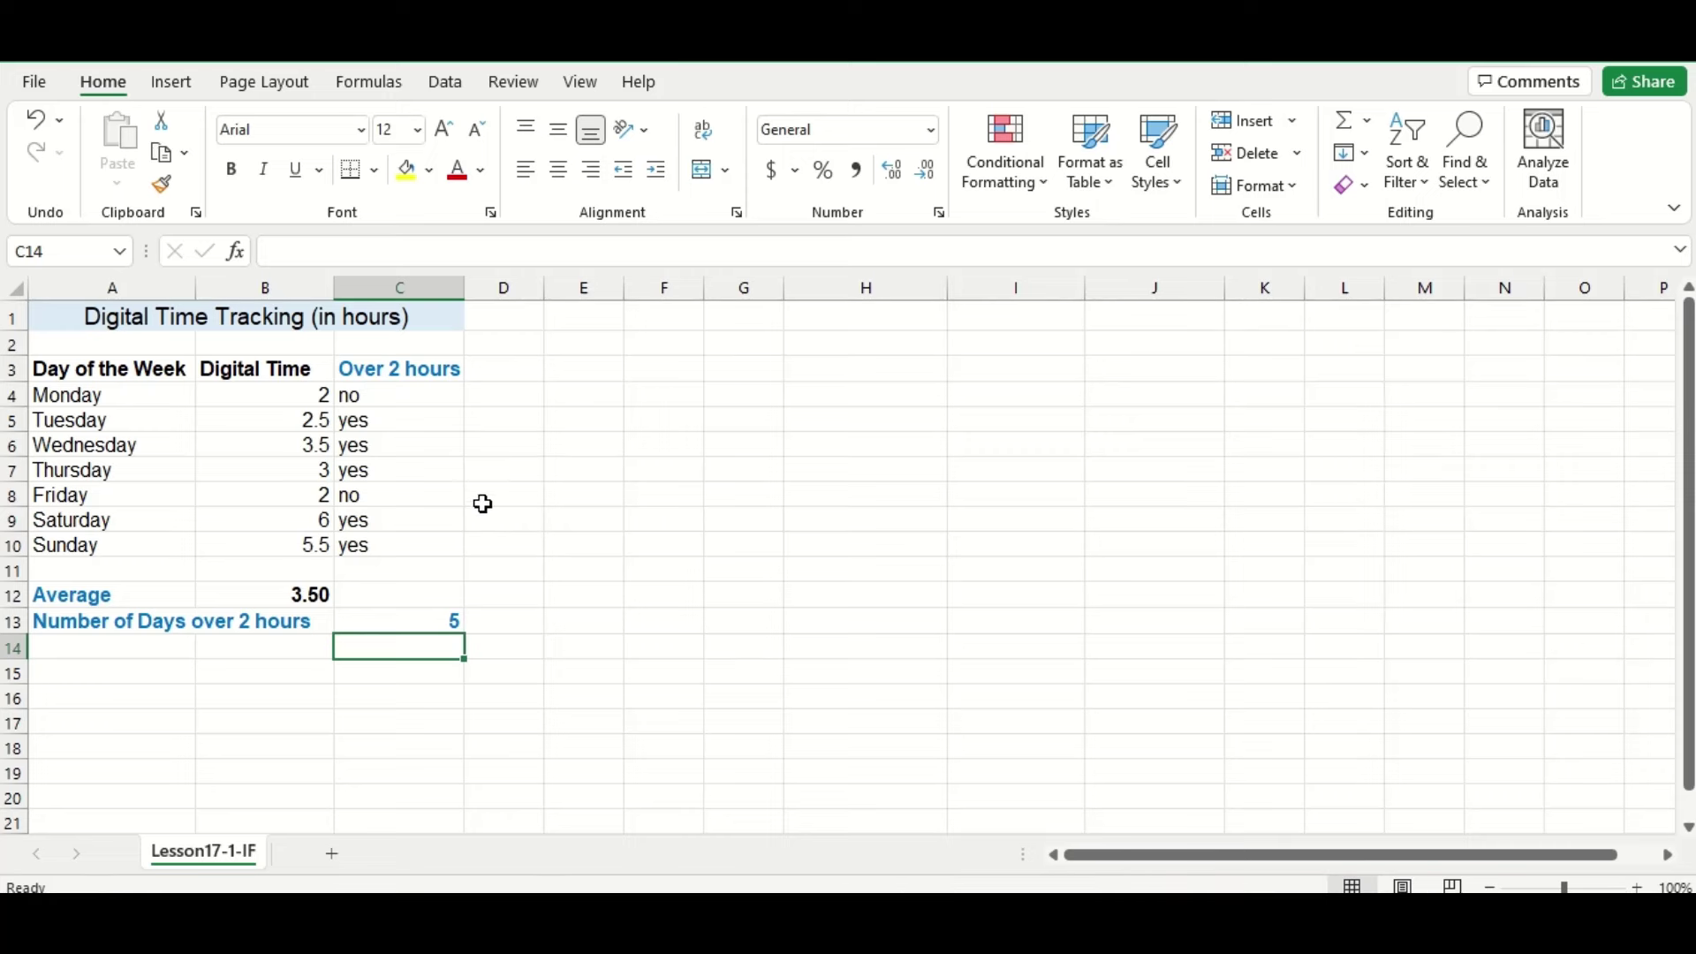
Step: Replace C4's formula with =IF(B4>2, 1, 0)
click(381, 394)
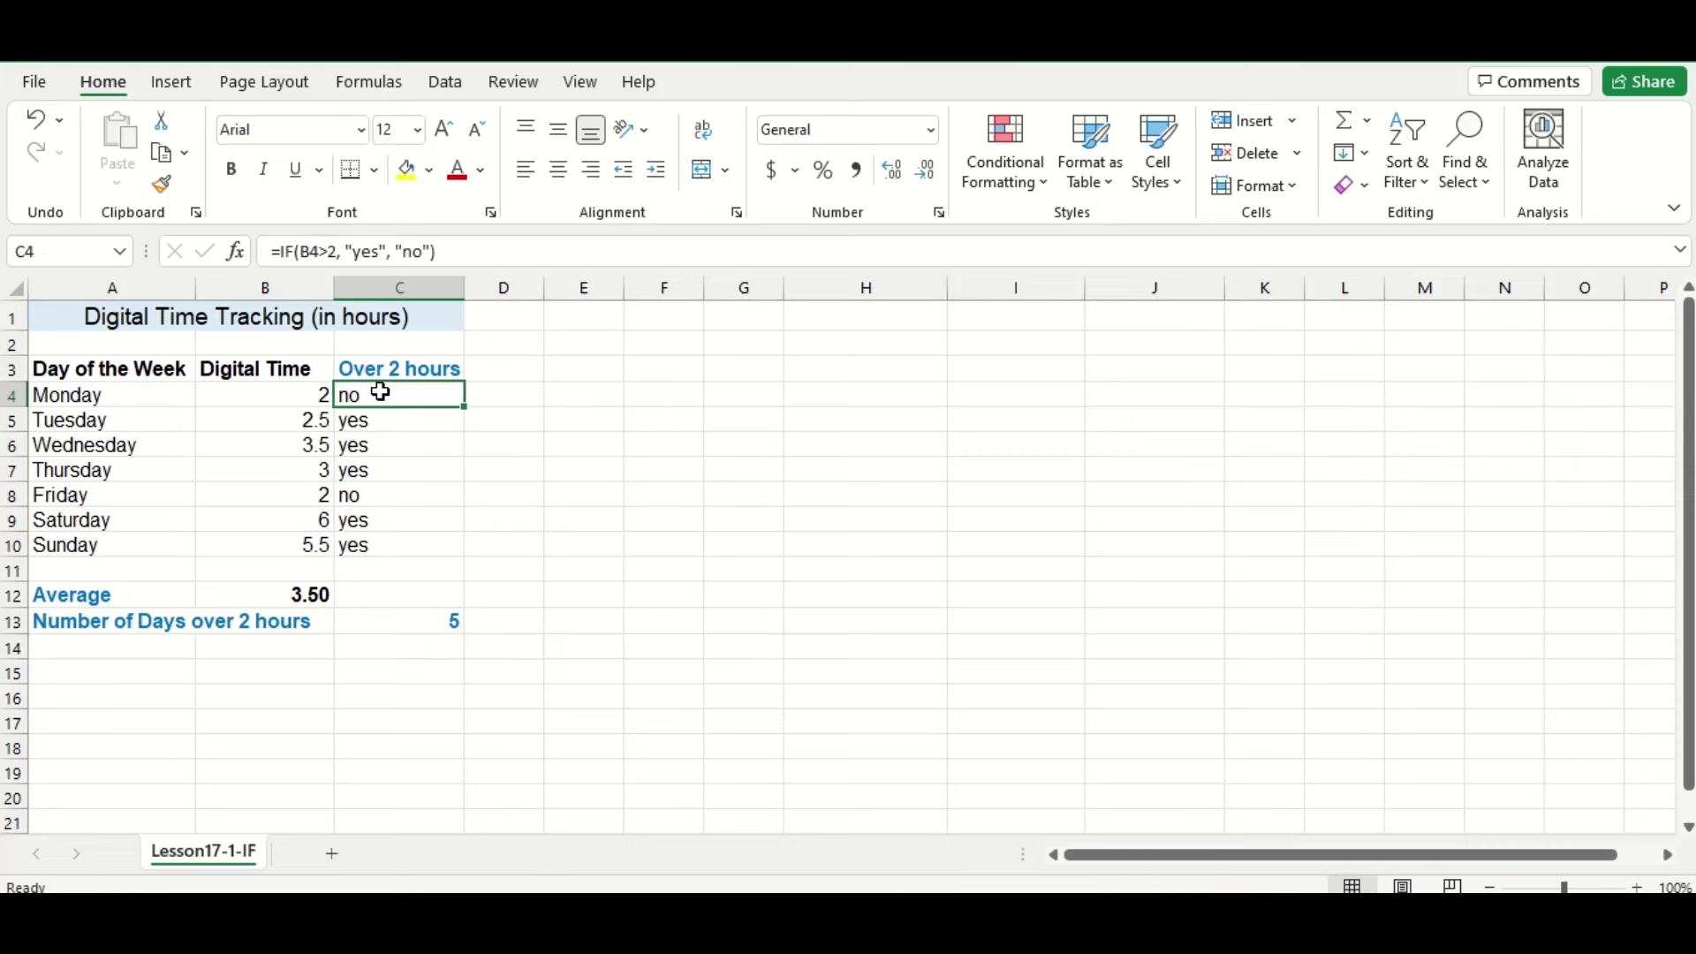
drag(476, 248, 235, 253)
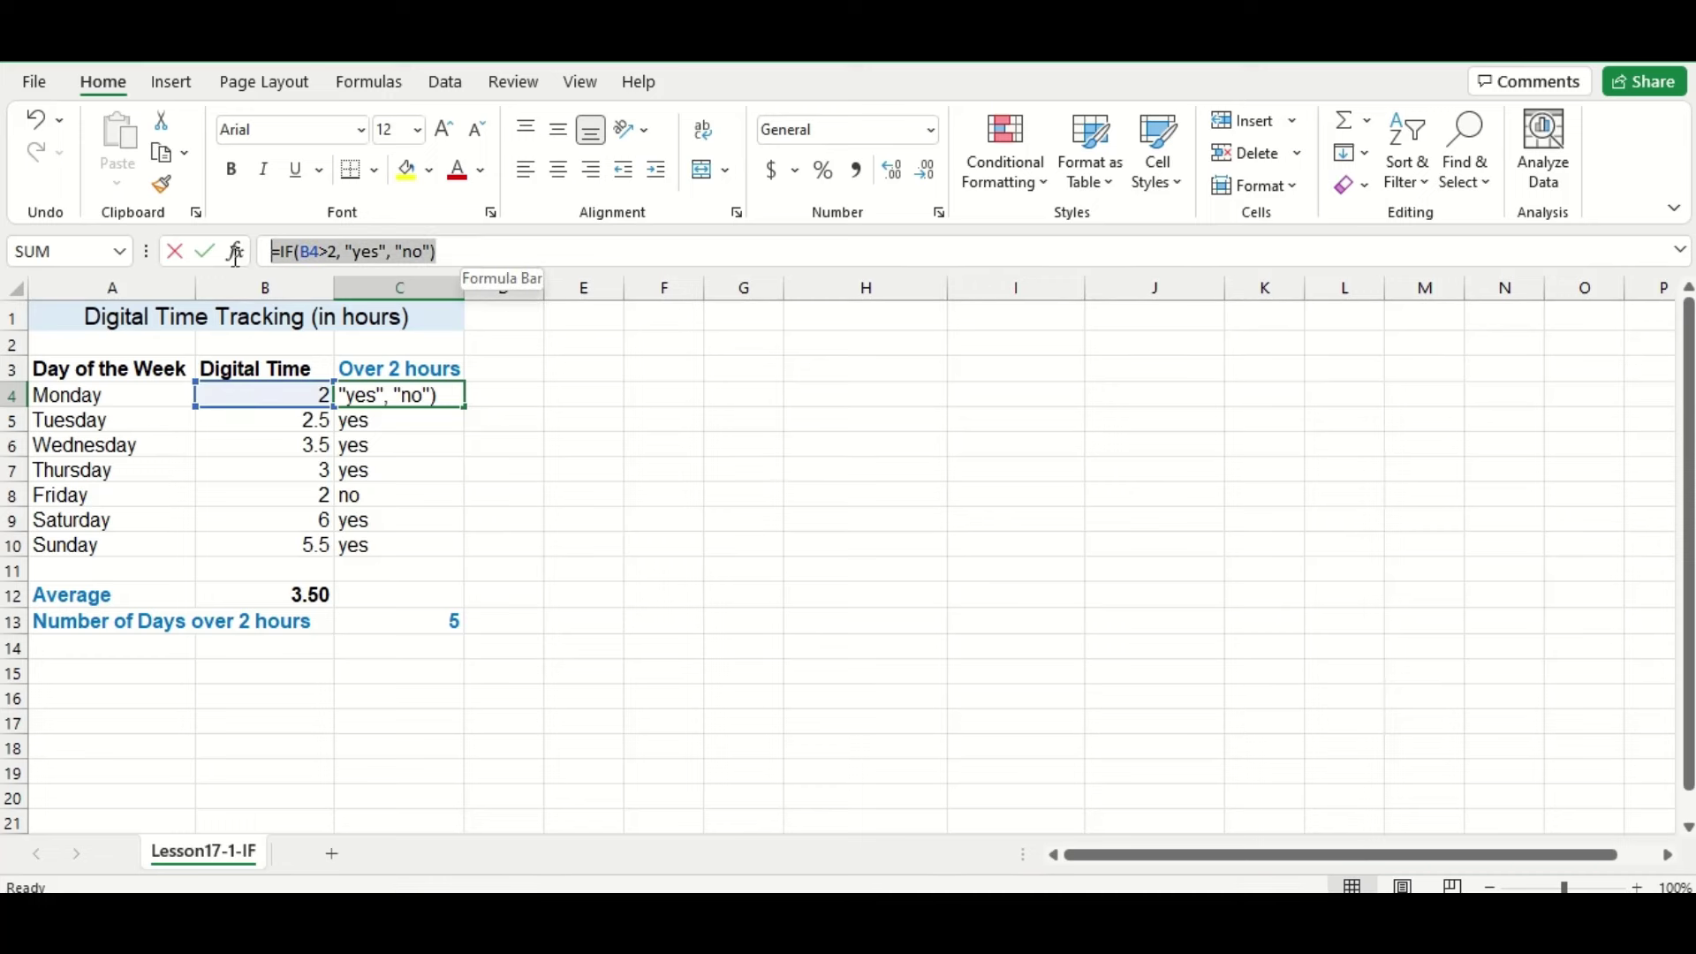
key(BackSpace)
text(=IF)
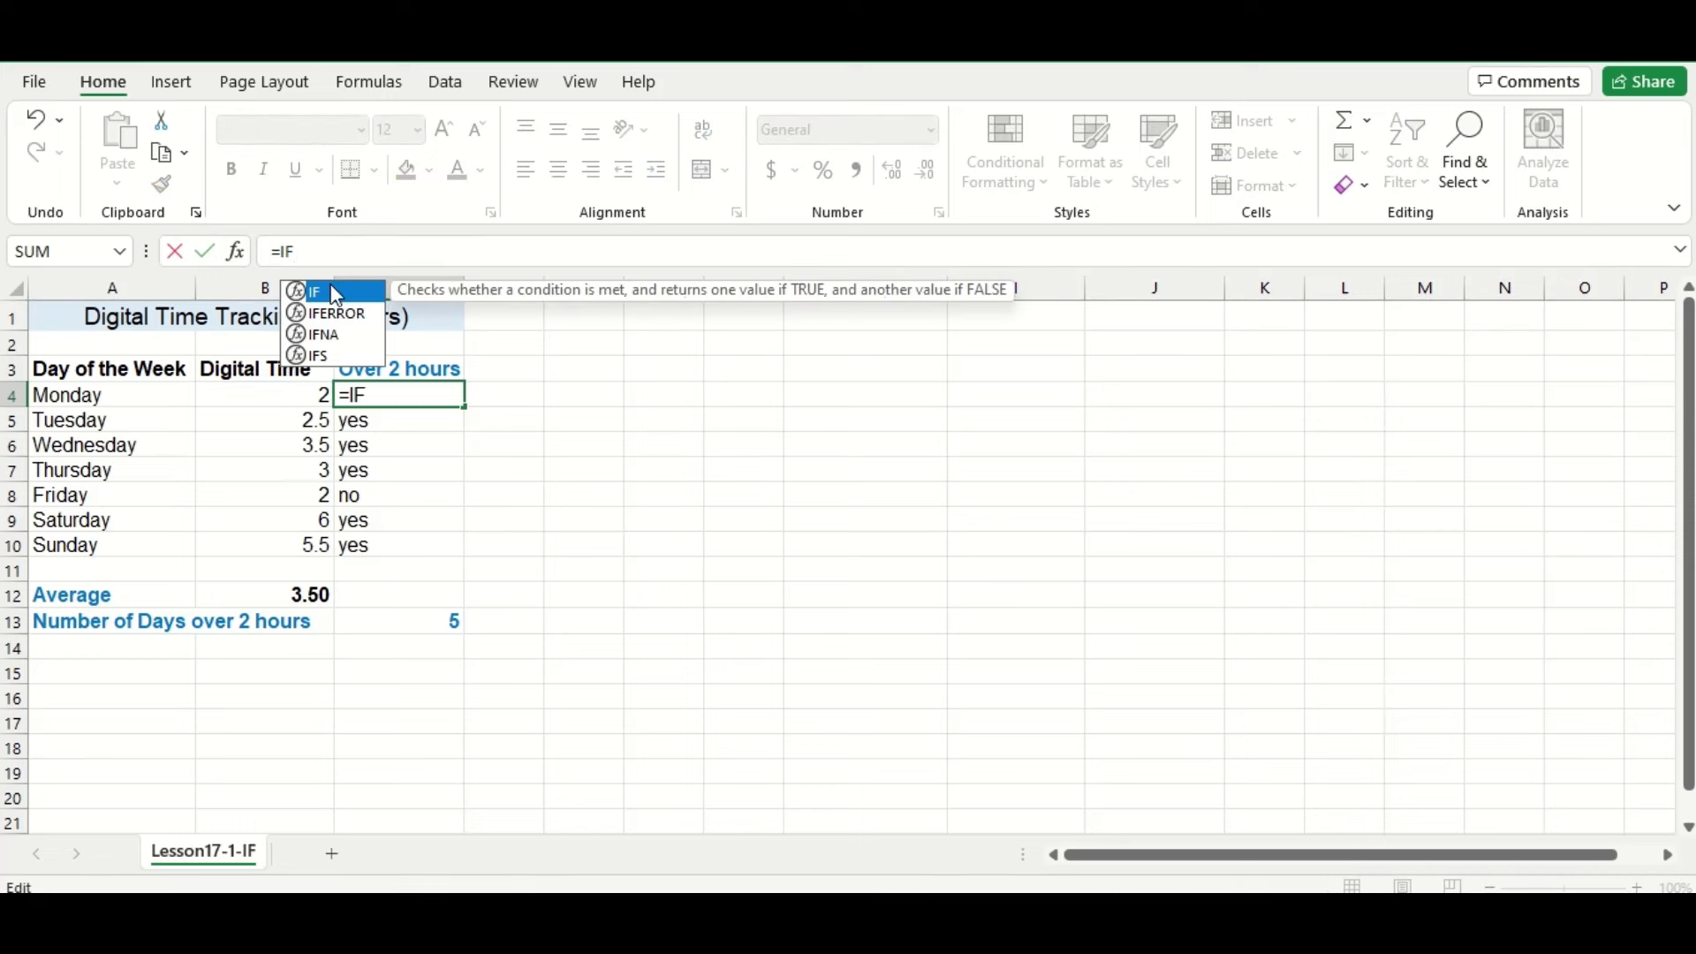
double_click(297, 290)
click(288, 392)
text(>2,)
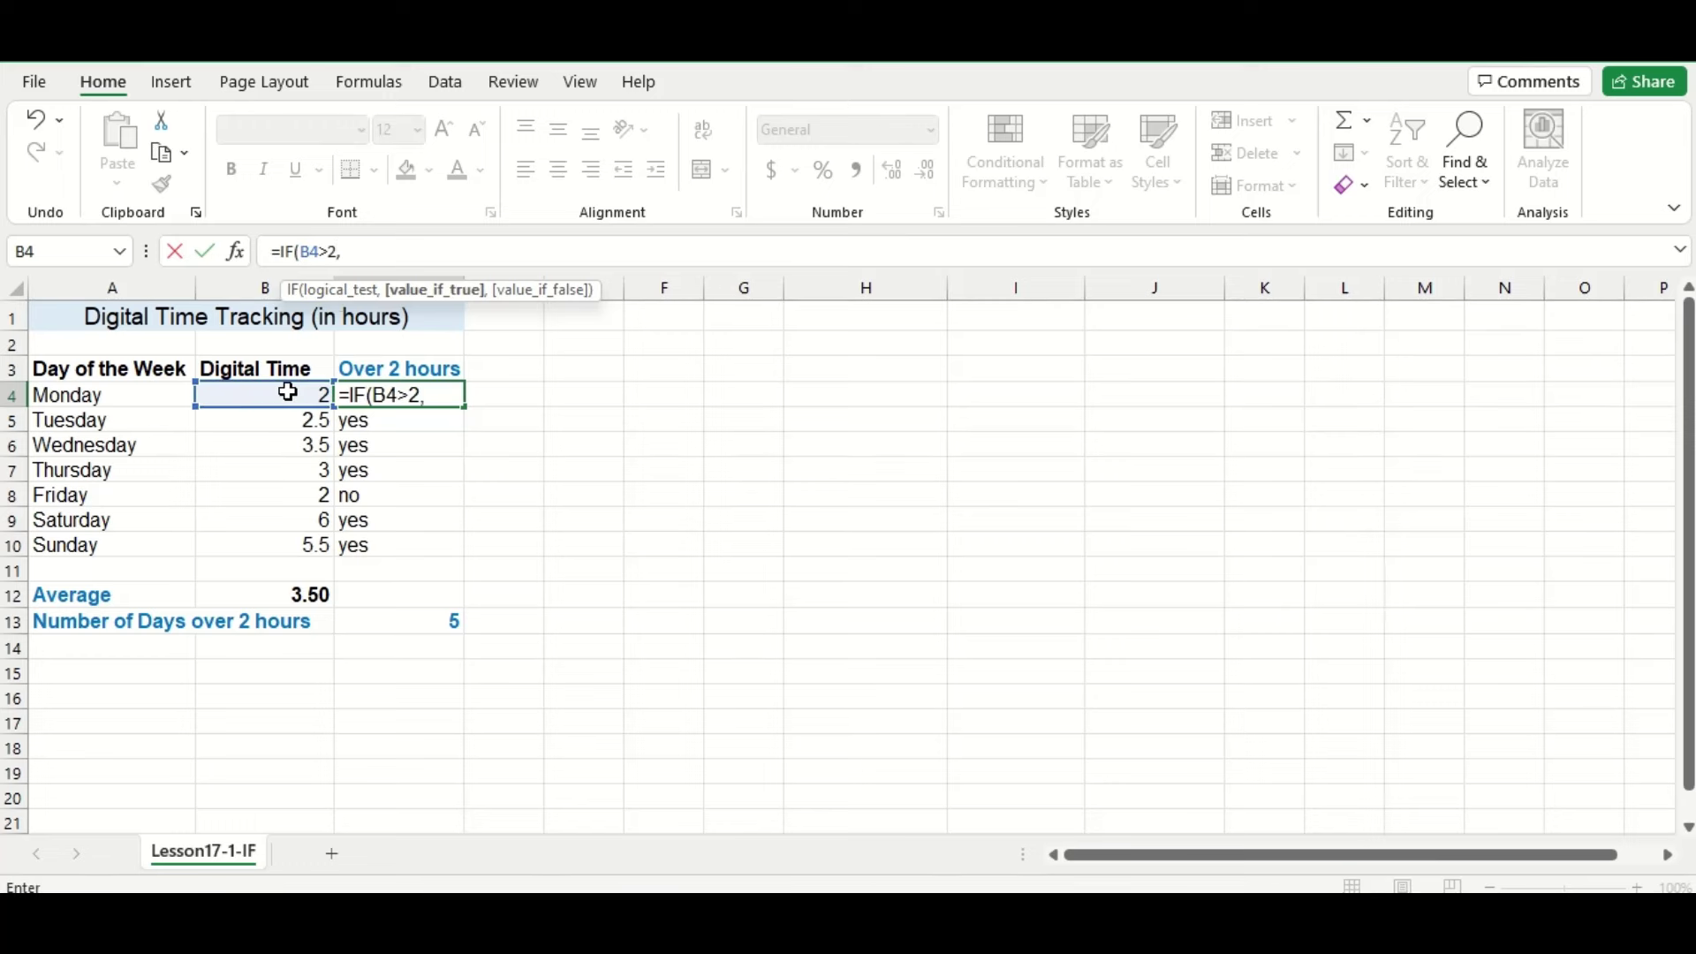
text( 1, 0))
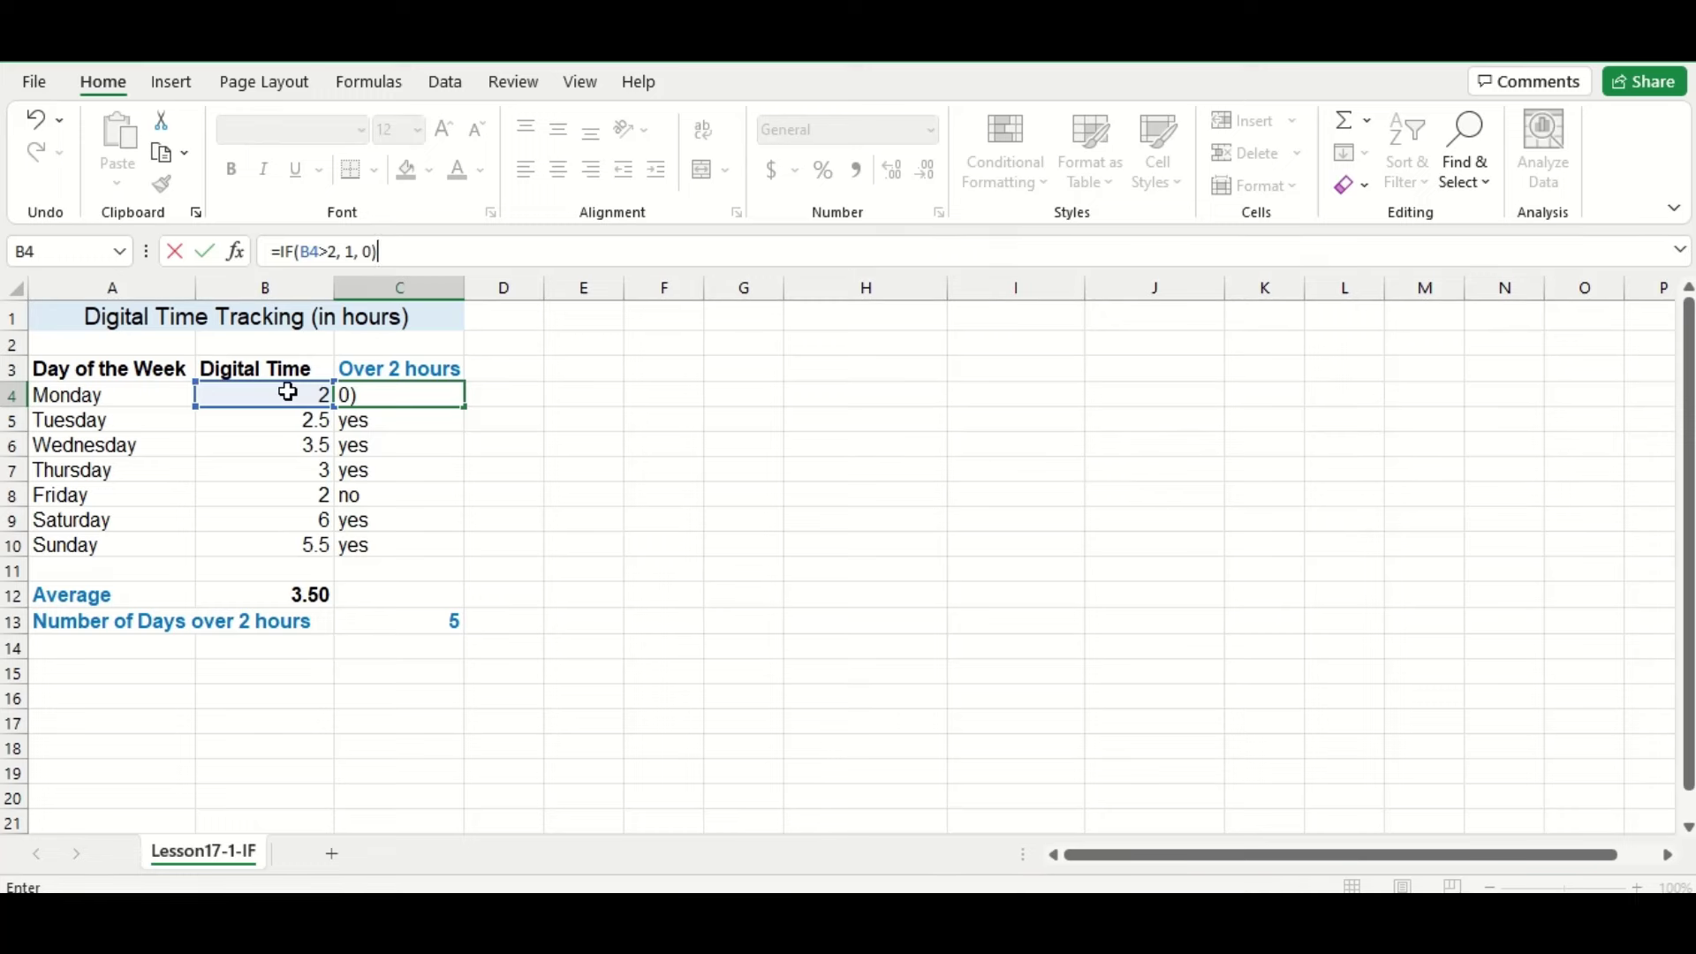
key(Return)
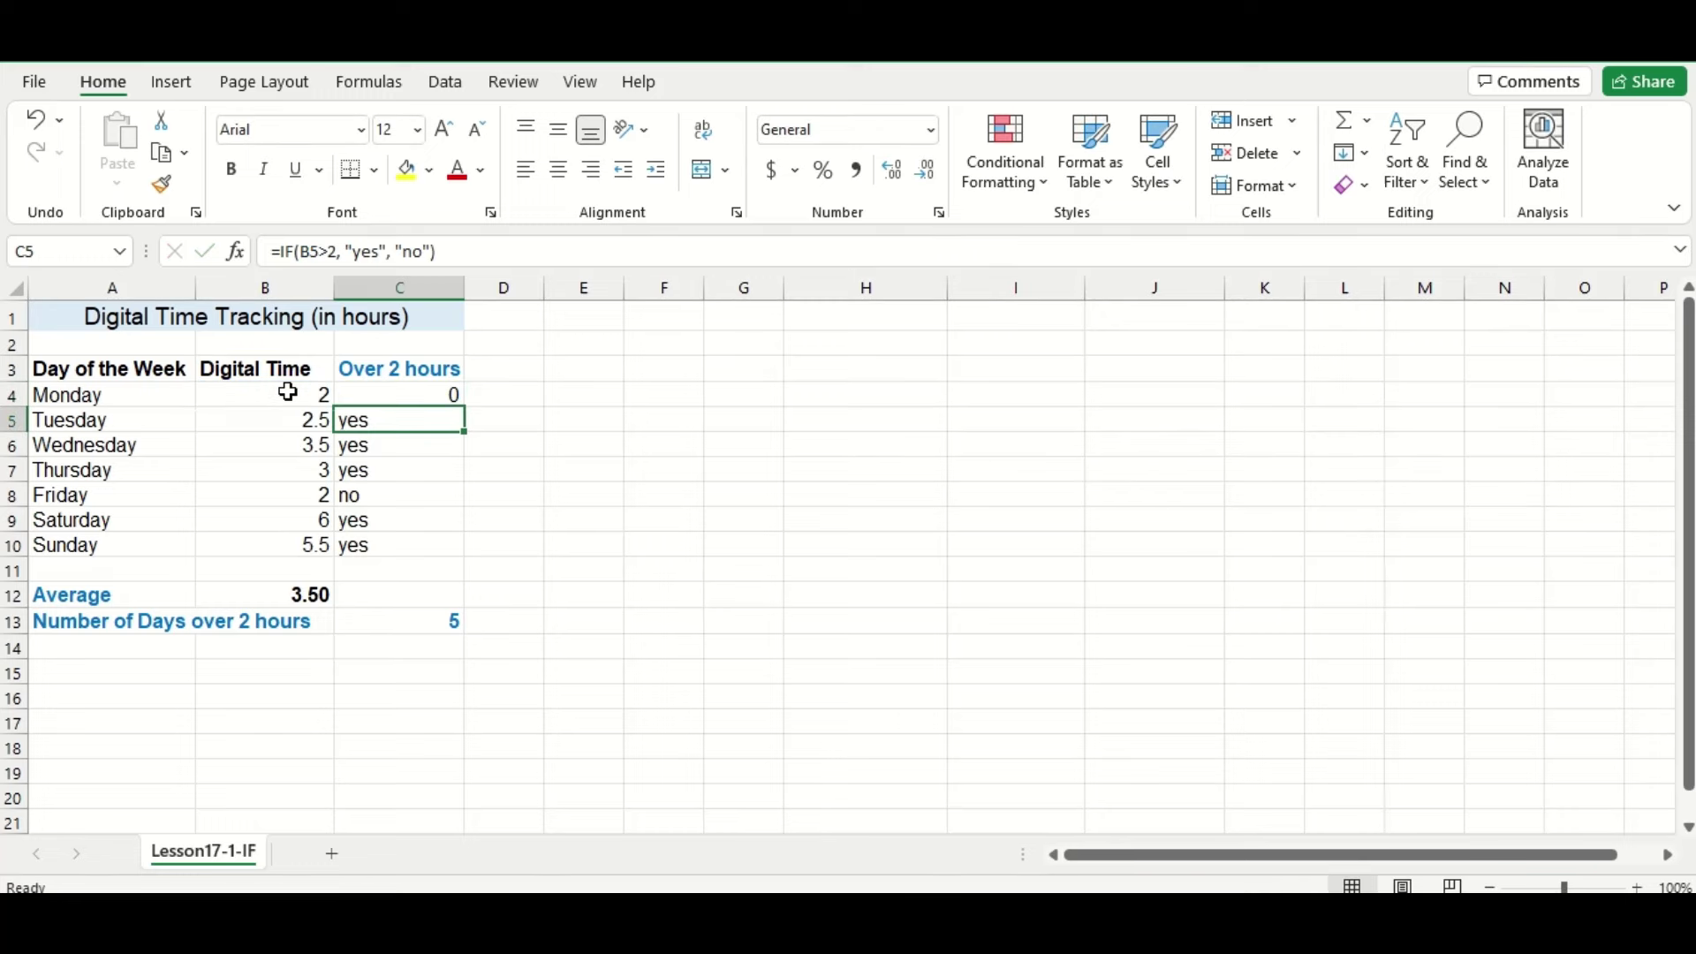
Step: Fill the 1/0 formula down from C4 to C10
click(430, 392)
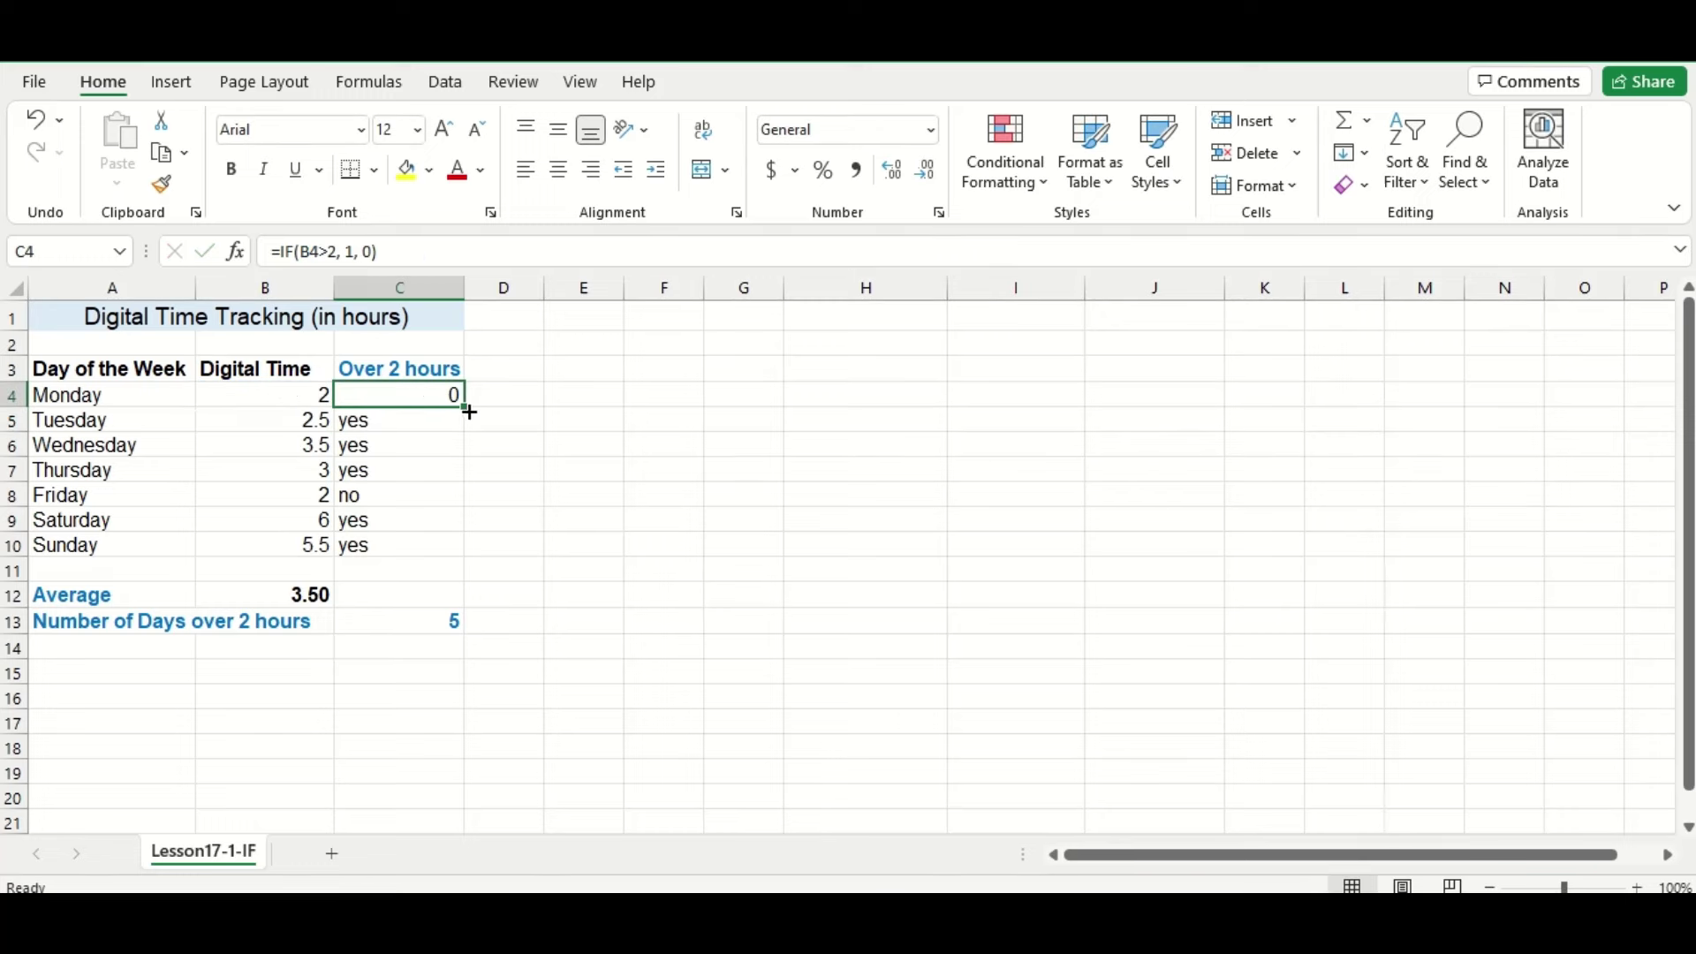
drag(464, 408, 442, 558)
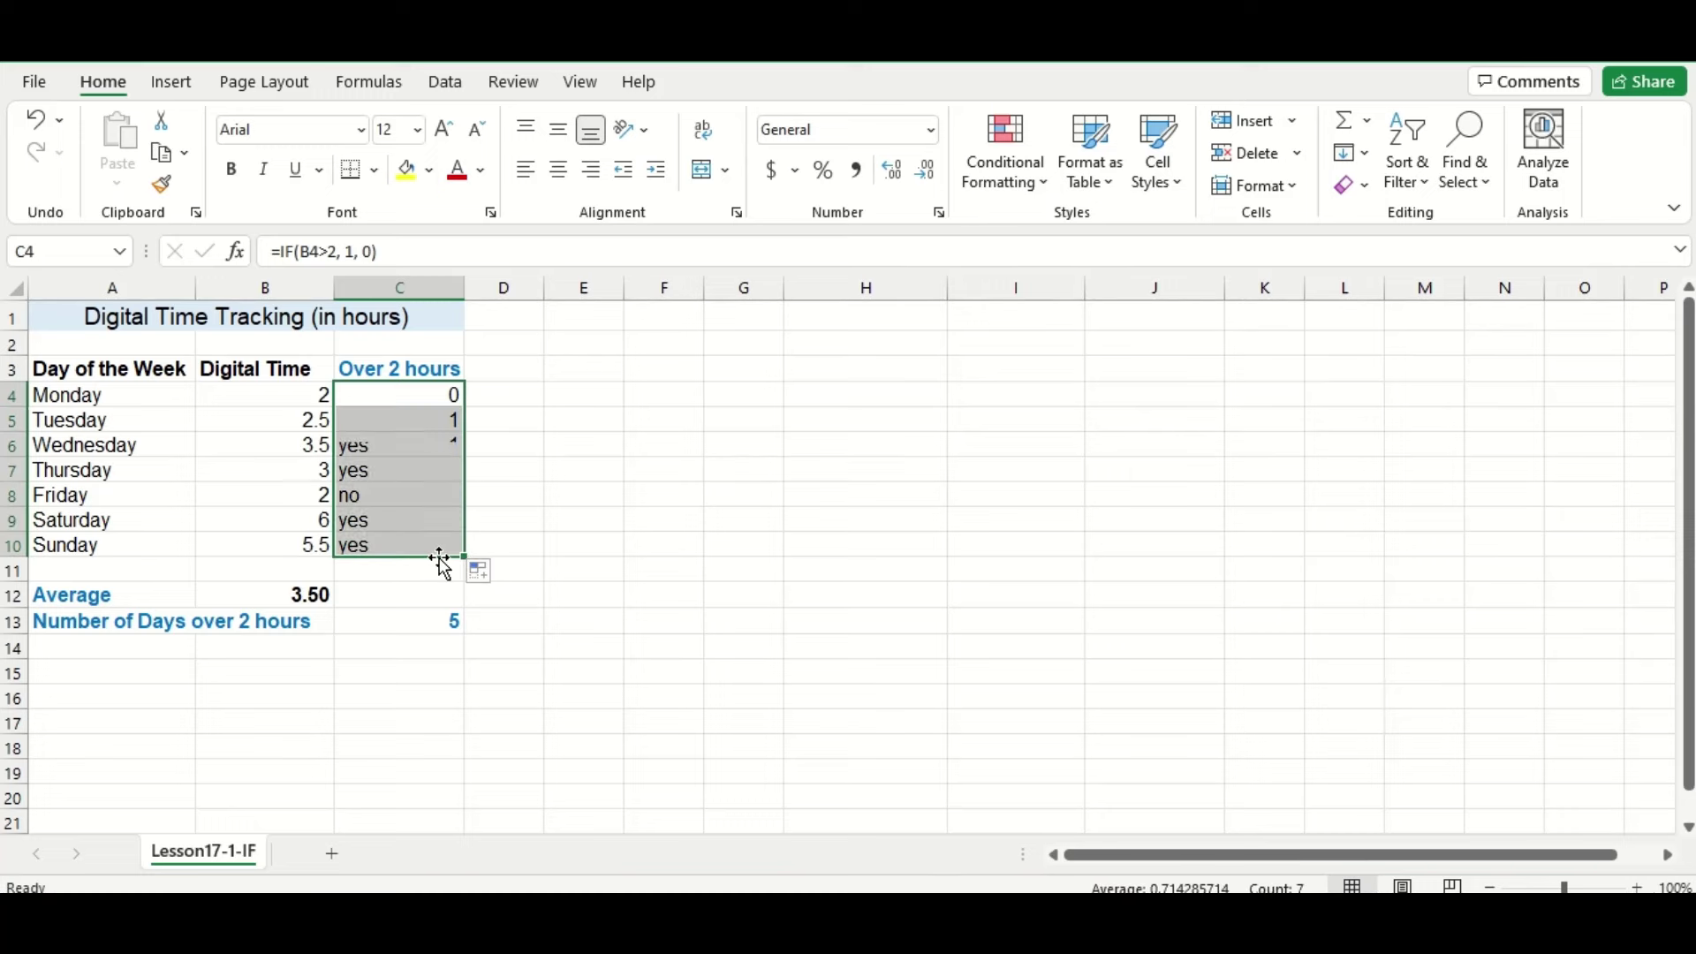
click(432, 621)
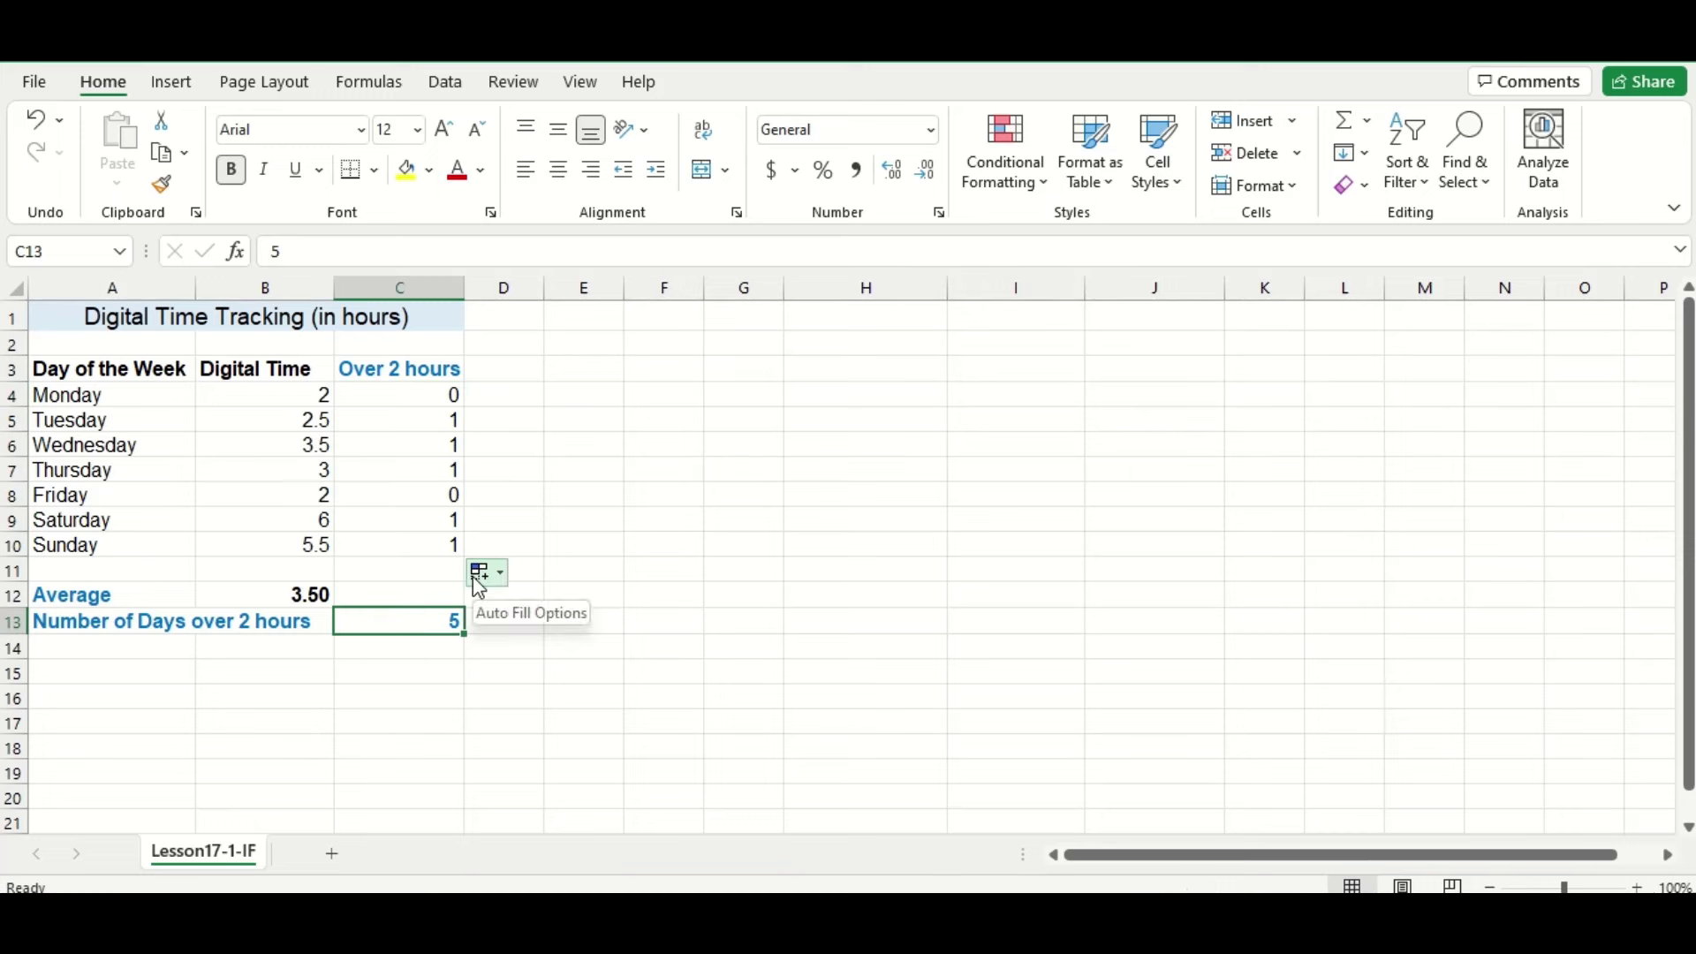
Step: Replace the typed 5 in C13 with =SUM(C4:C10), which also returns 5
key(BackSpace)
text(=sum)
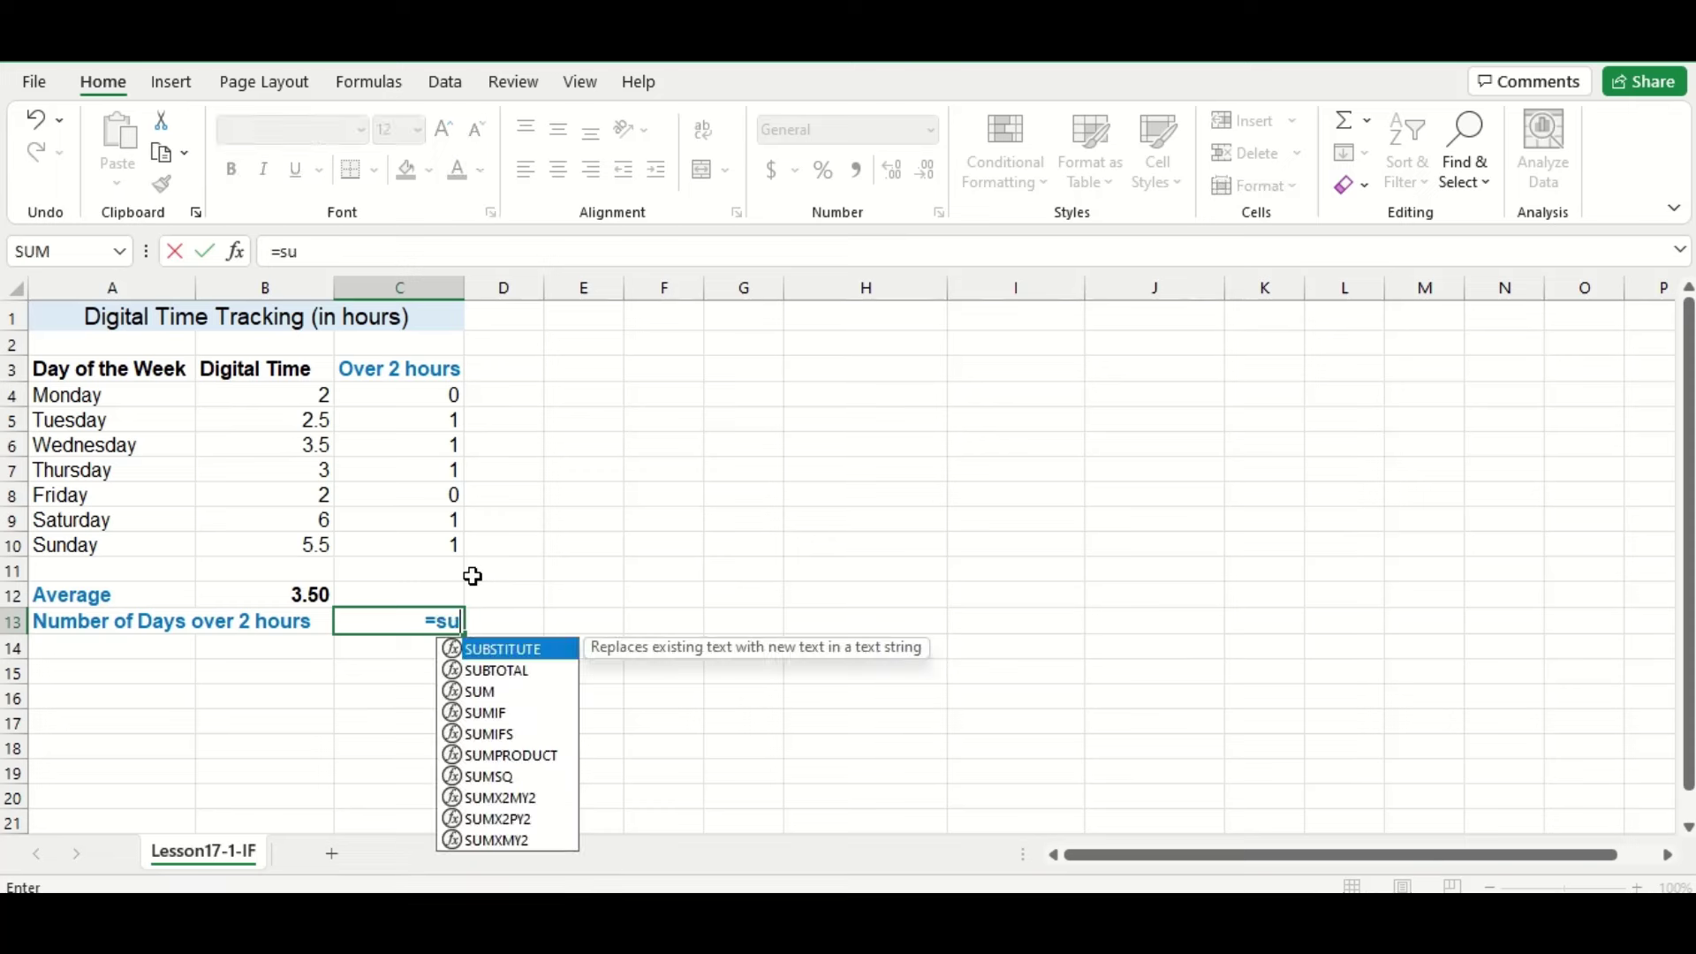
double_click(512, 651)
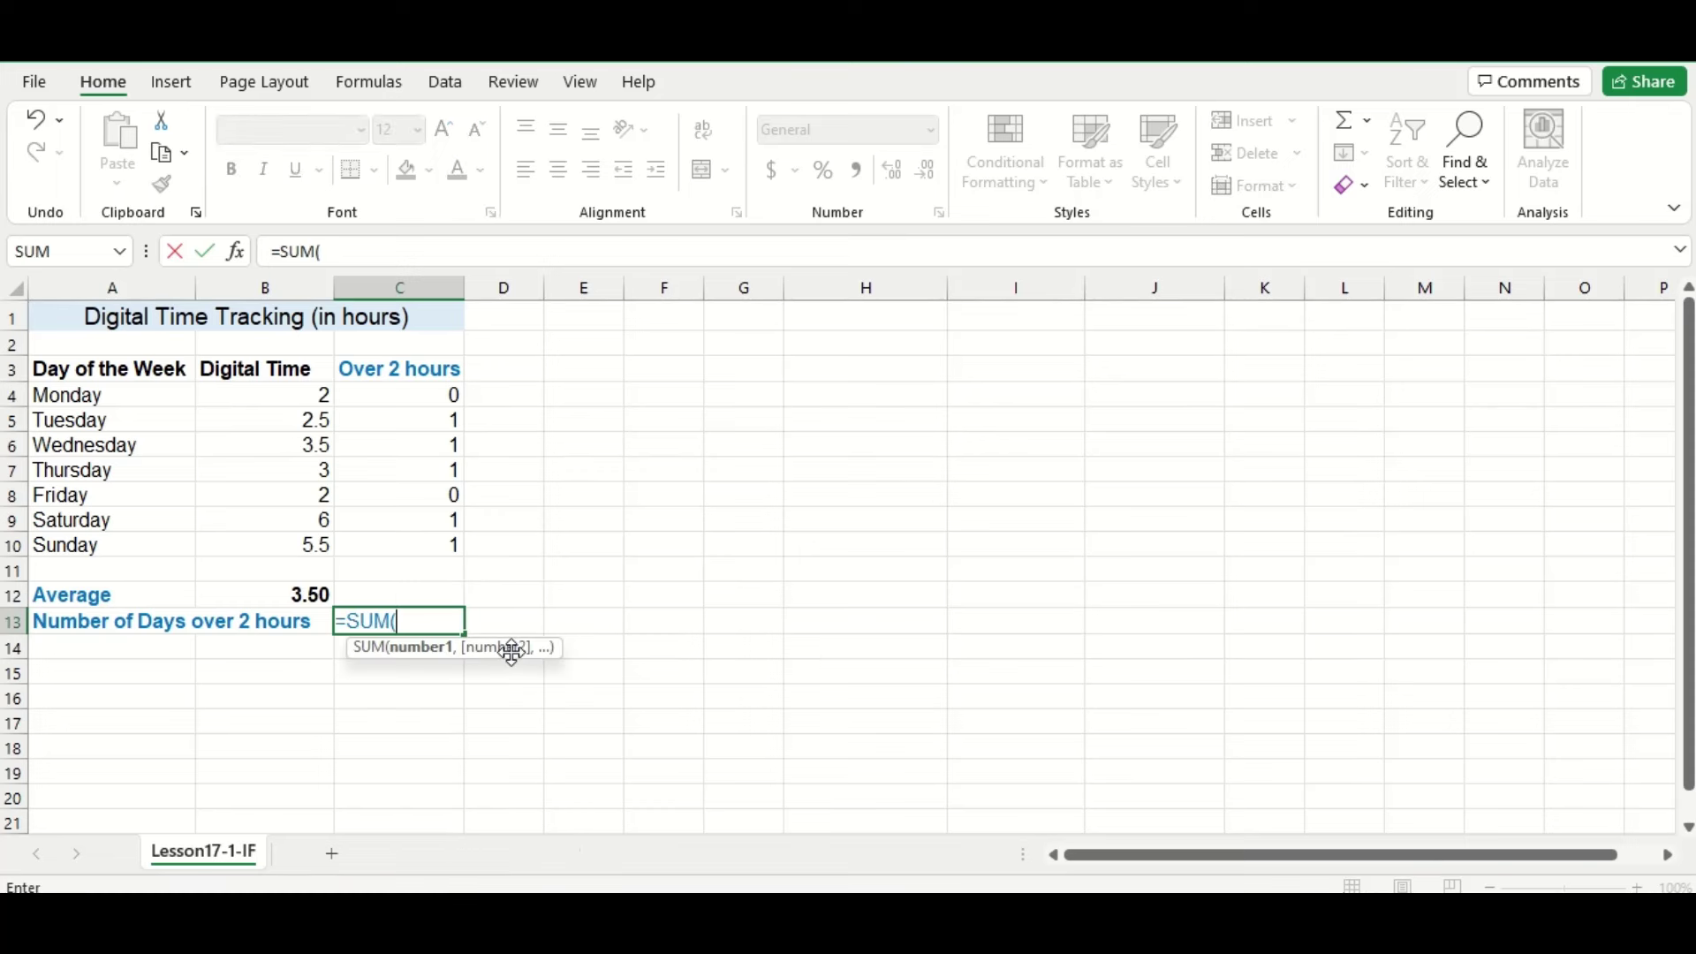
drag(438, 390, 439, 549)
key(Return)
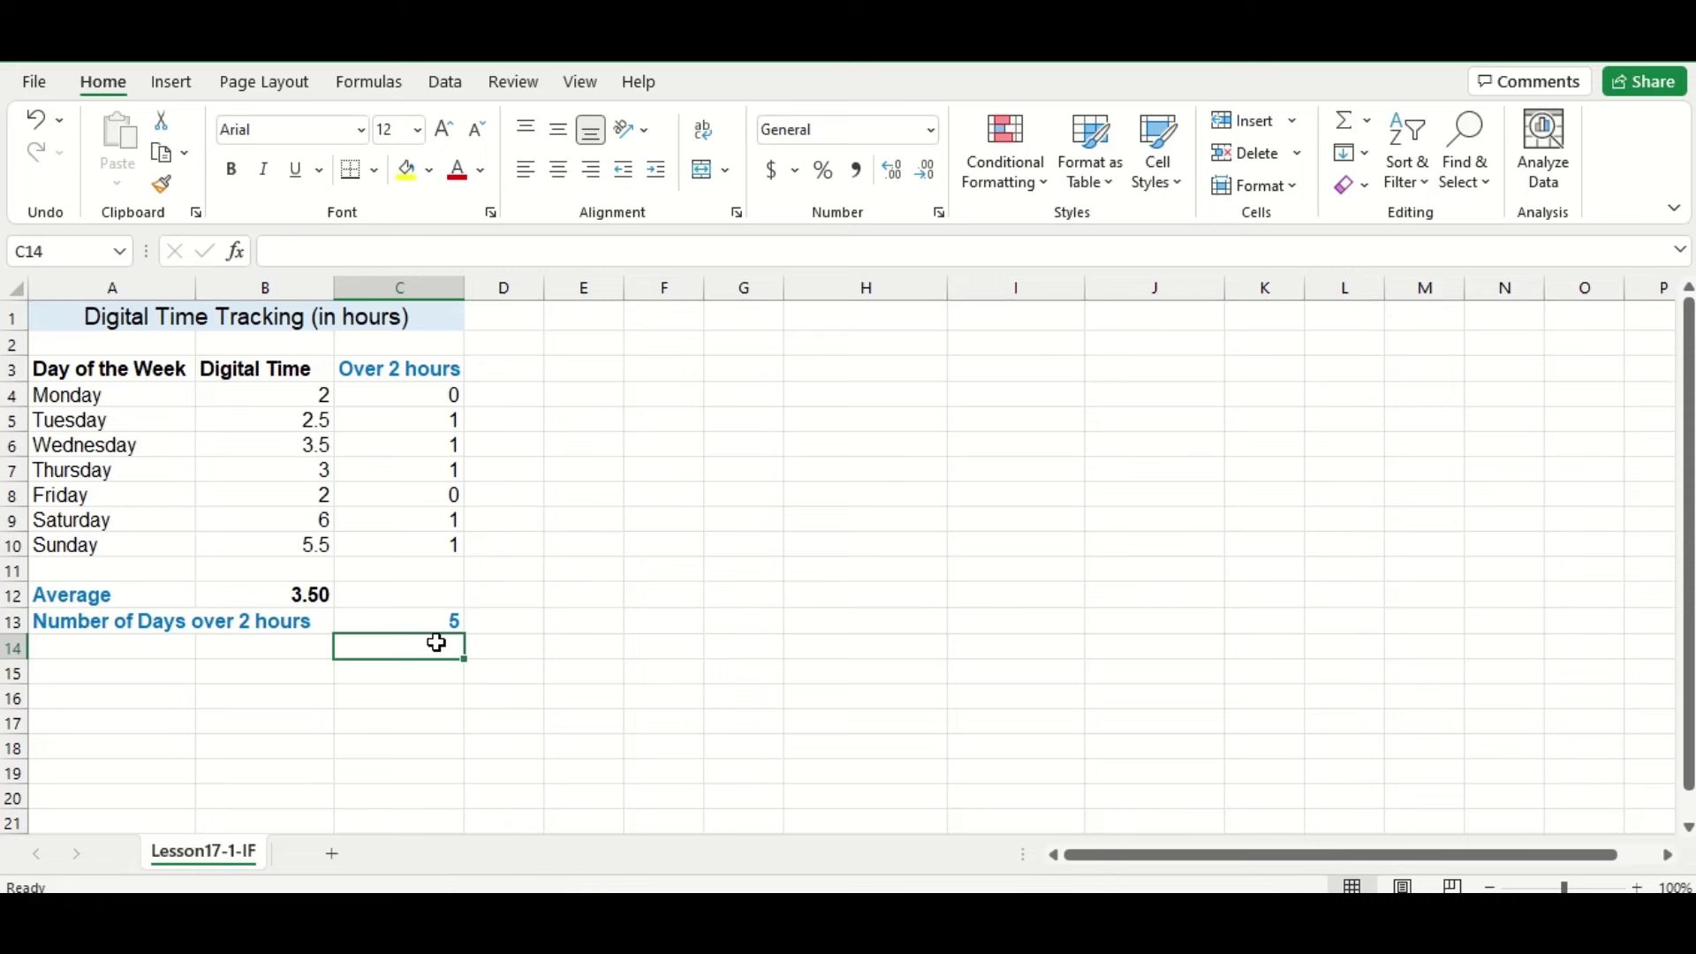
Step: Edit C4 to =IF(B4>2, "1", "0") so it returns text values
click(426, 402)
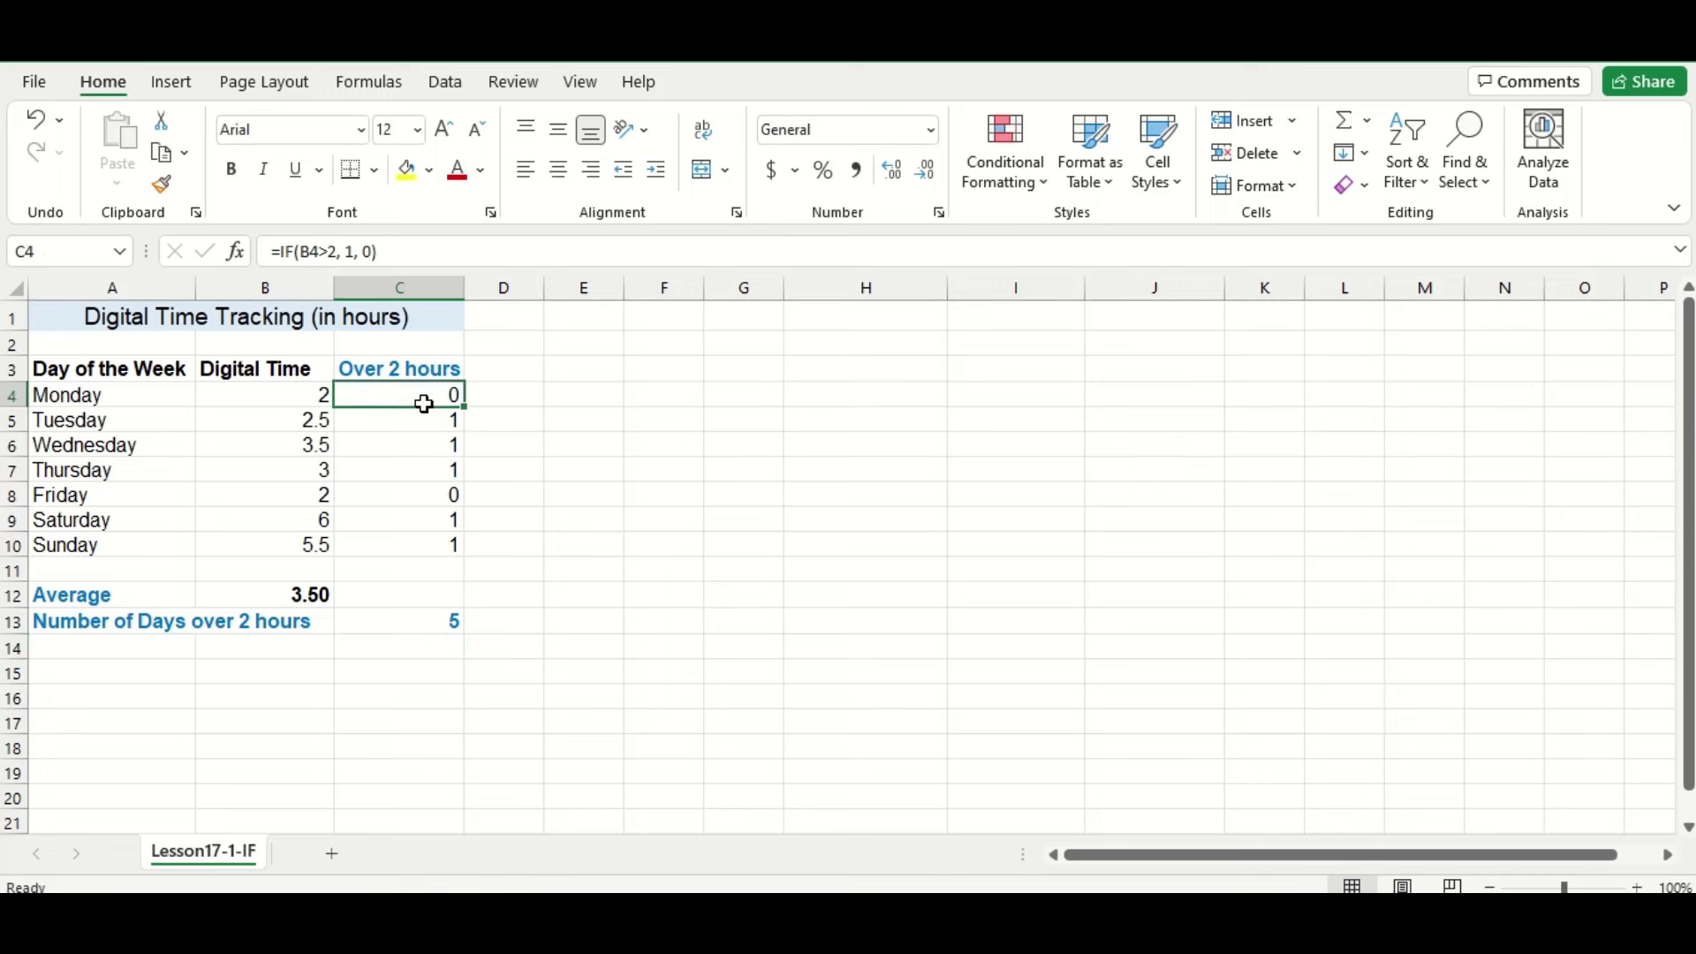
click(348, 252)
text("1)
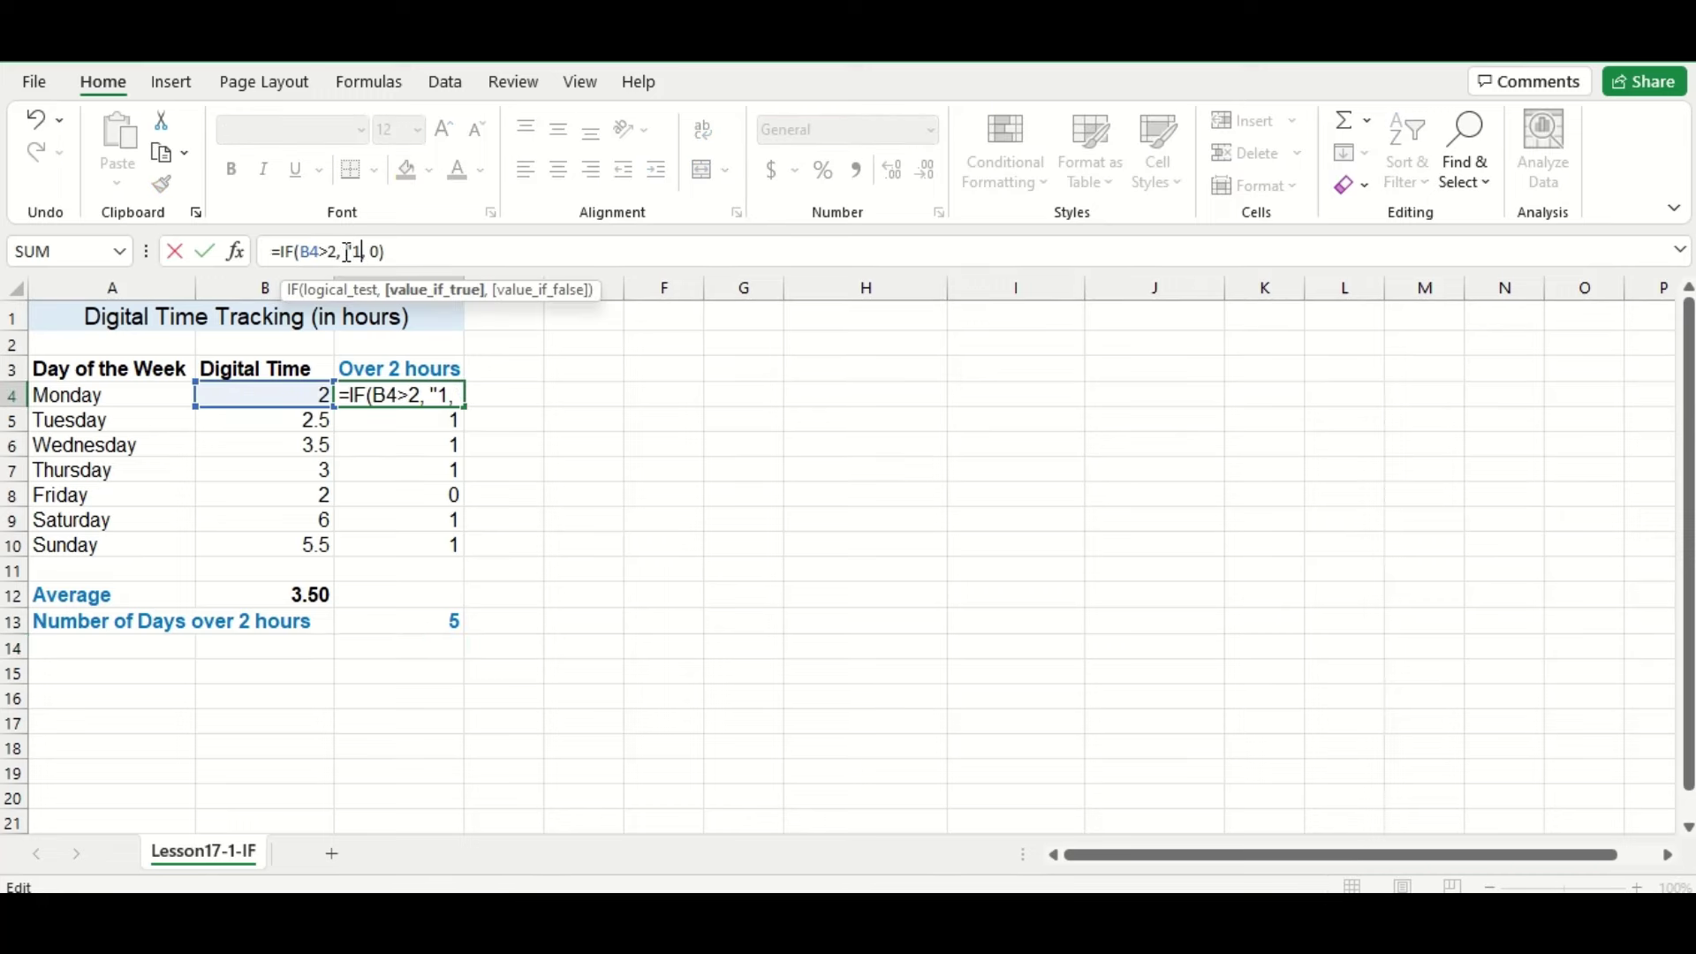
text(")
key(Right)
key(Right)
text("1")
key(Return)
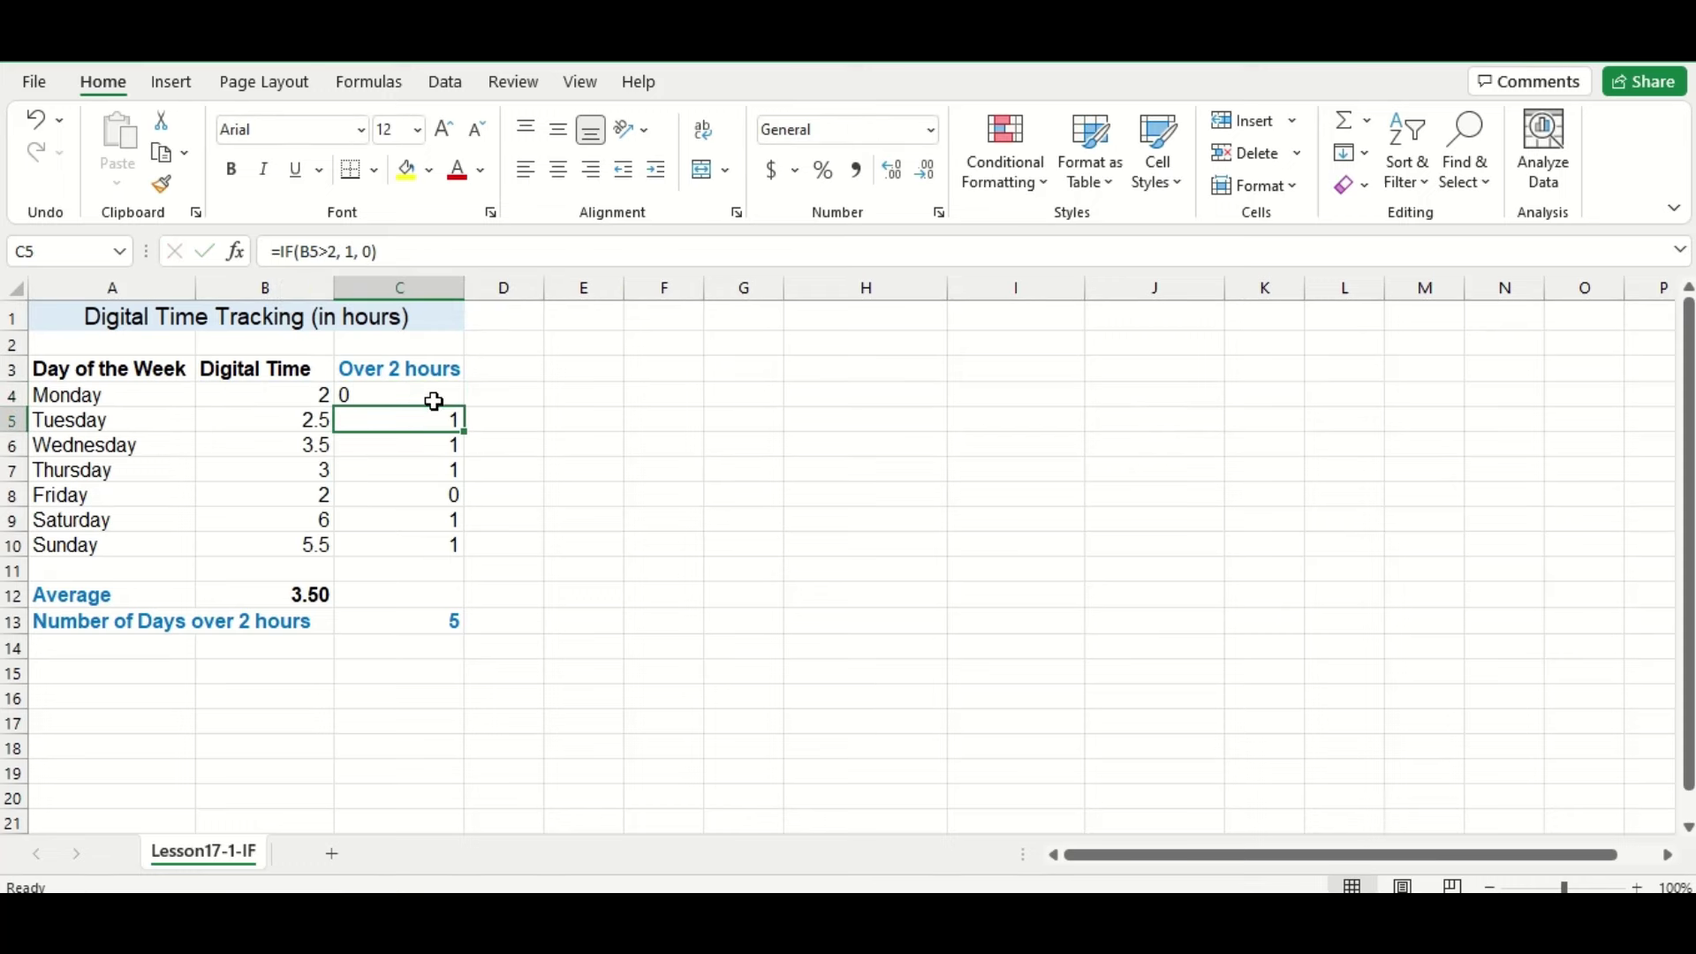
Step: Fill the text formula down to C10, dropping the C13 sum to 0
click(442, 400)
drag(463, 406, 451, 546)
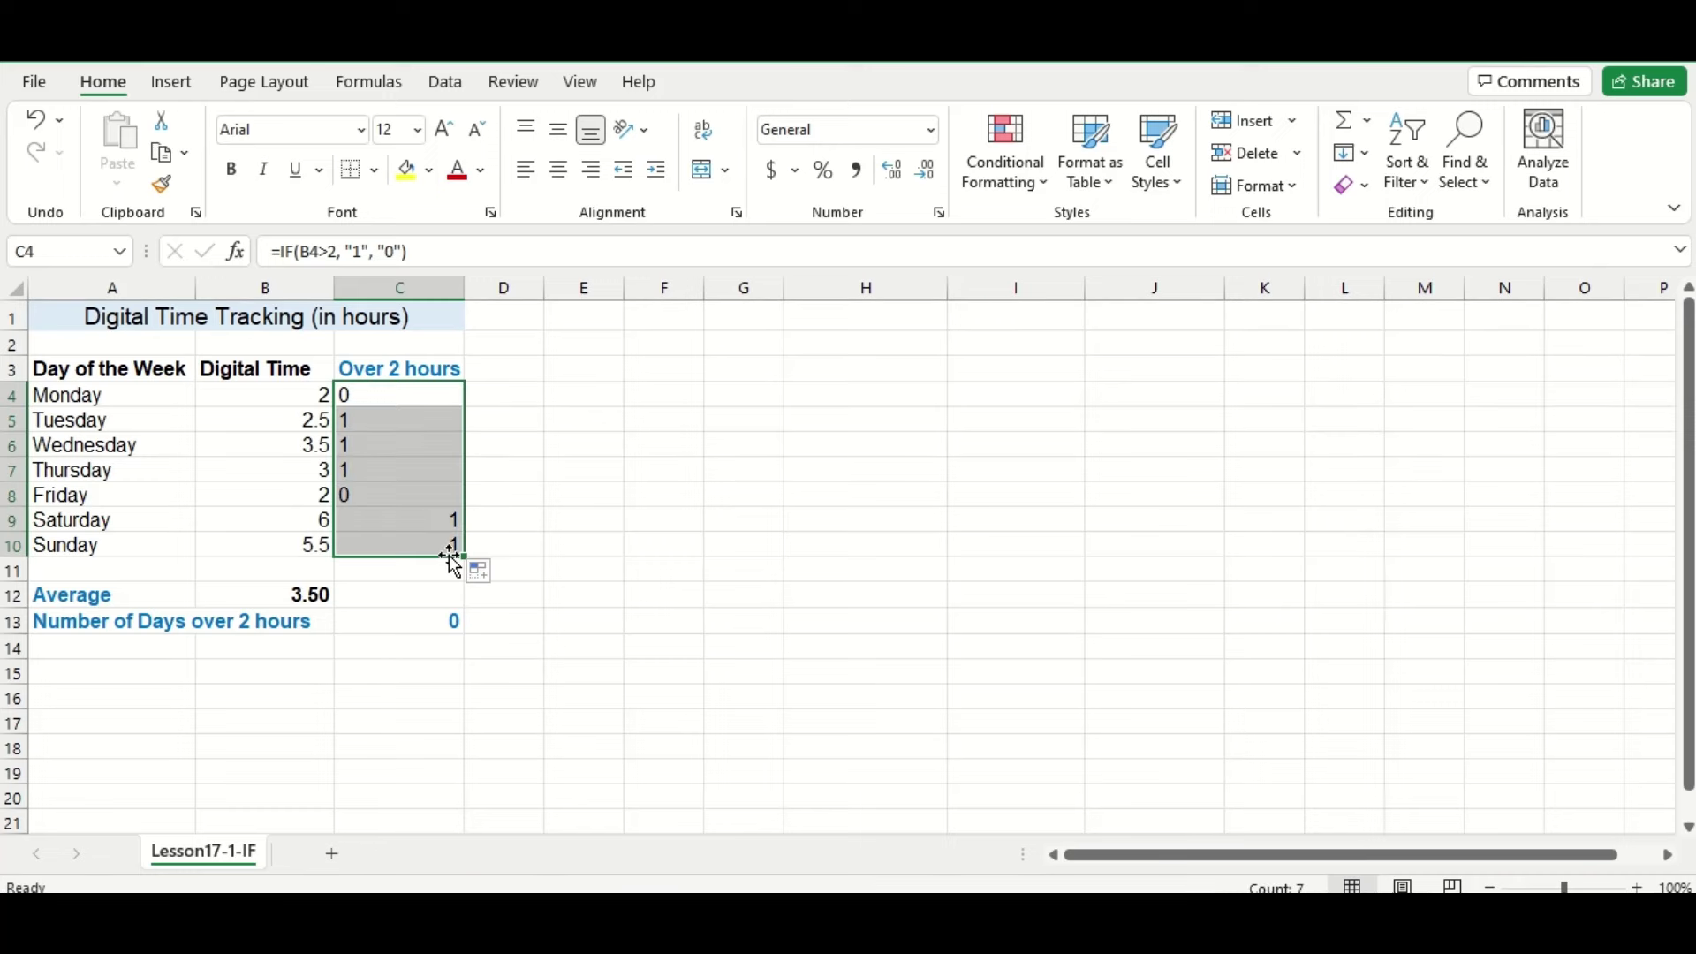
click(516, 627)
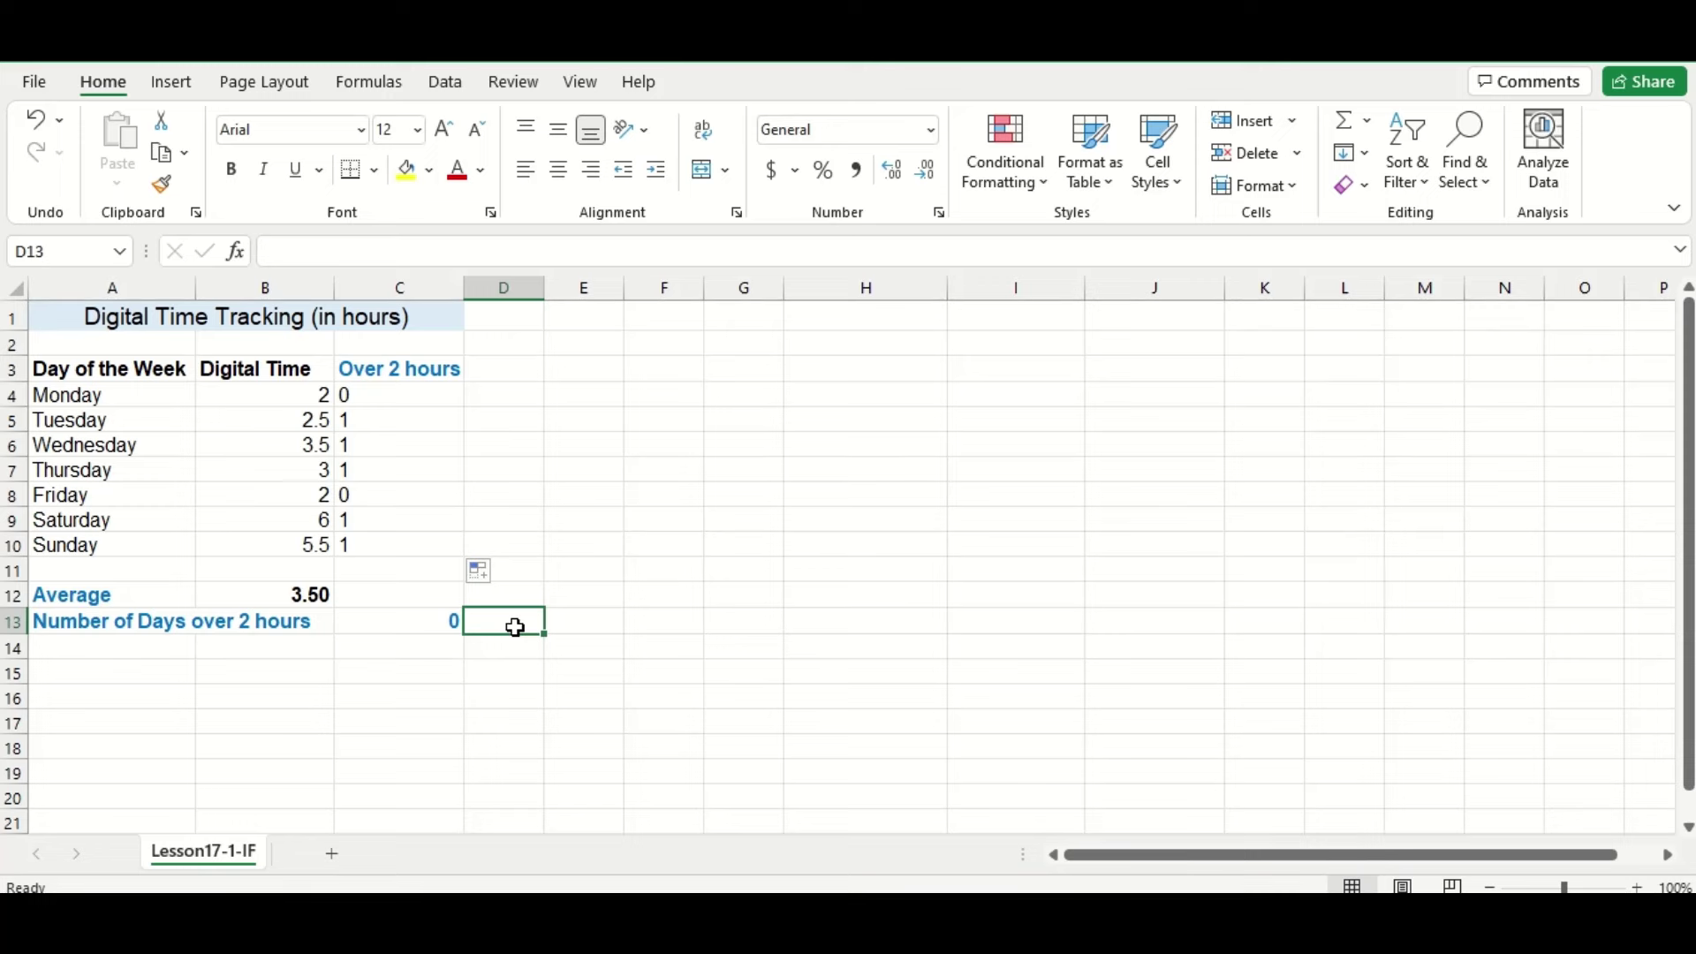
Step: Remove the quotes in C4 so the formula reads =IF(B4>2, 1, 0)
click(392, 394)
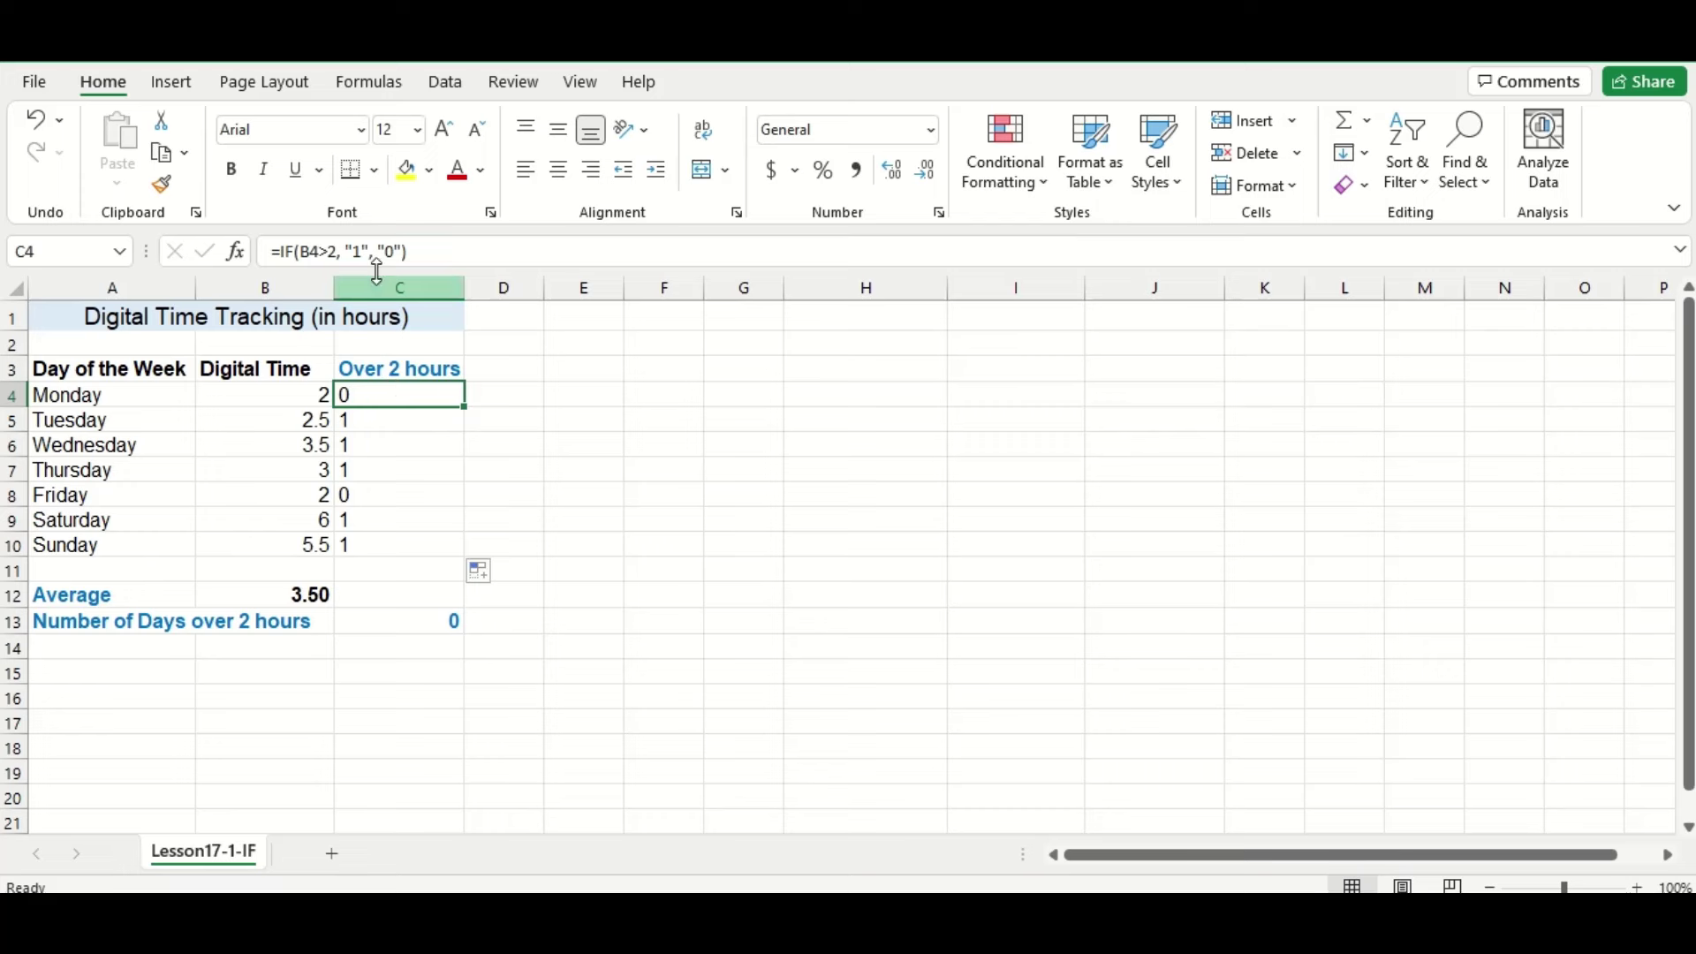
click(353, 251)
key(BackSpace)
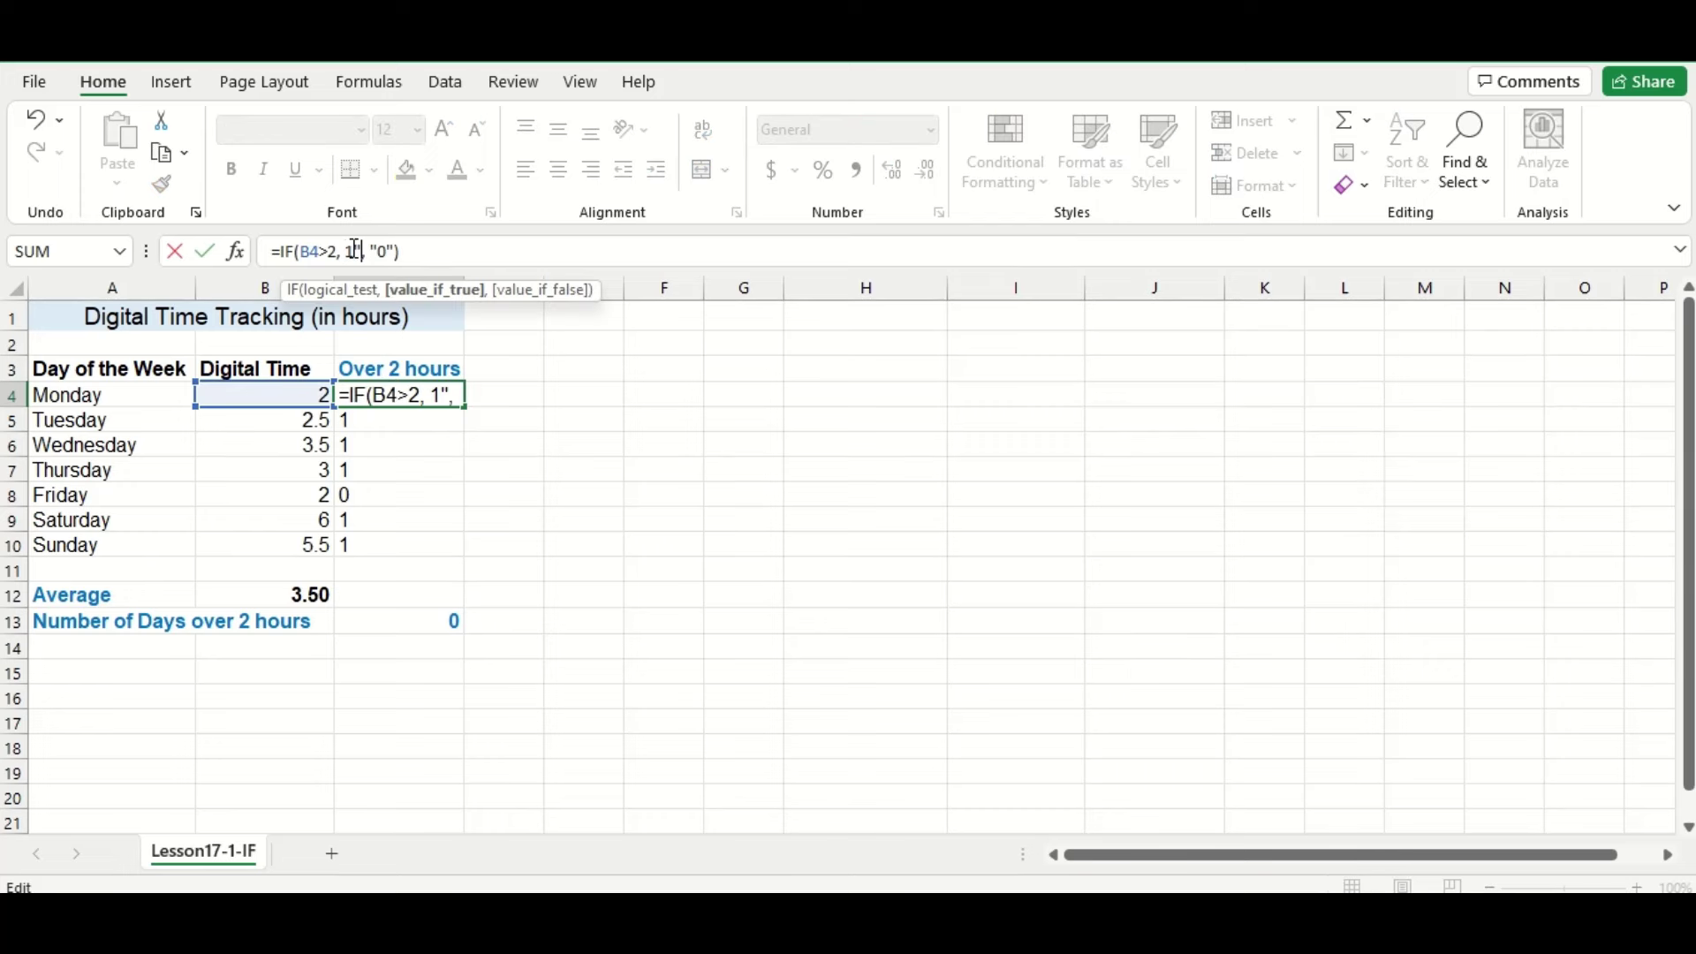
key(Right)
key(Delete)
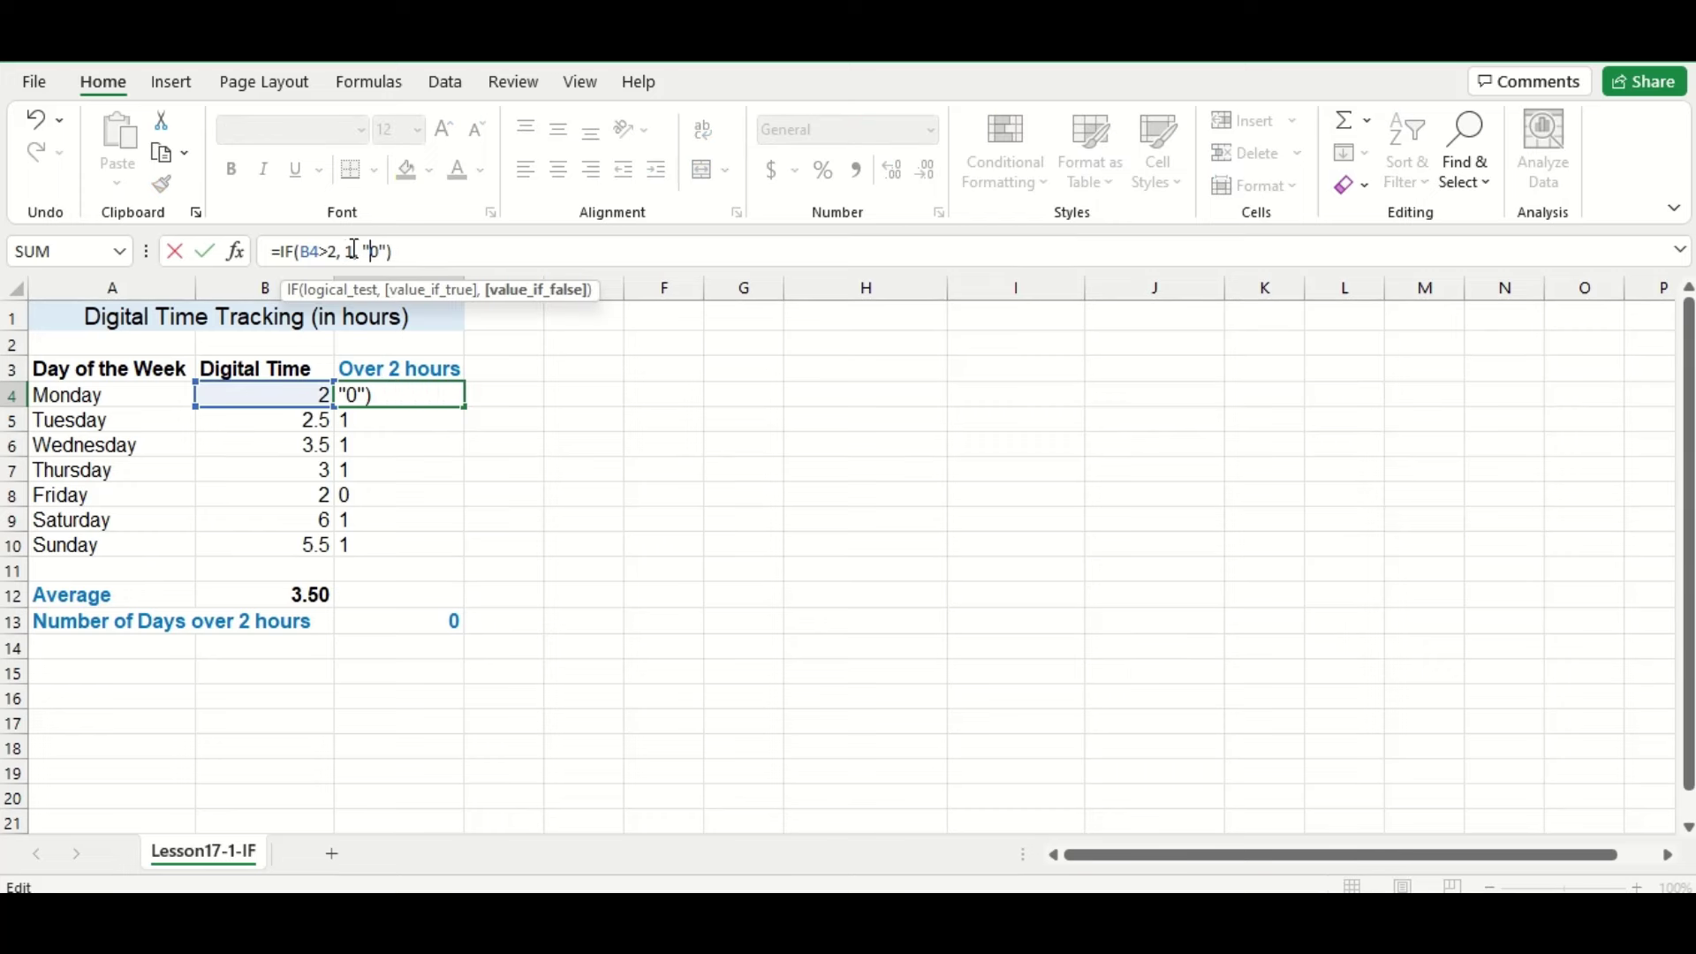
key(BackSpace)
key(Right)
key(Delete)
key(Return)
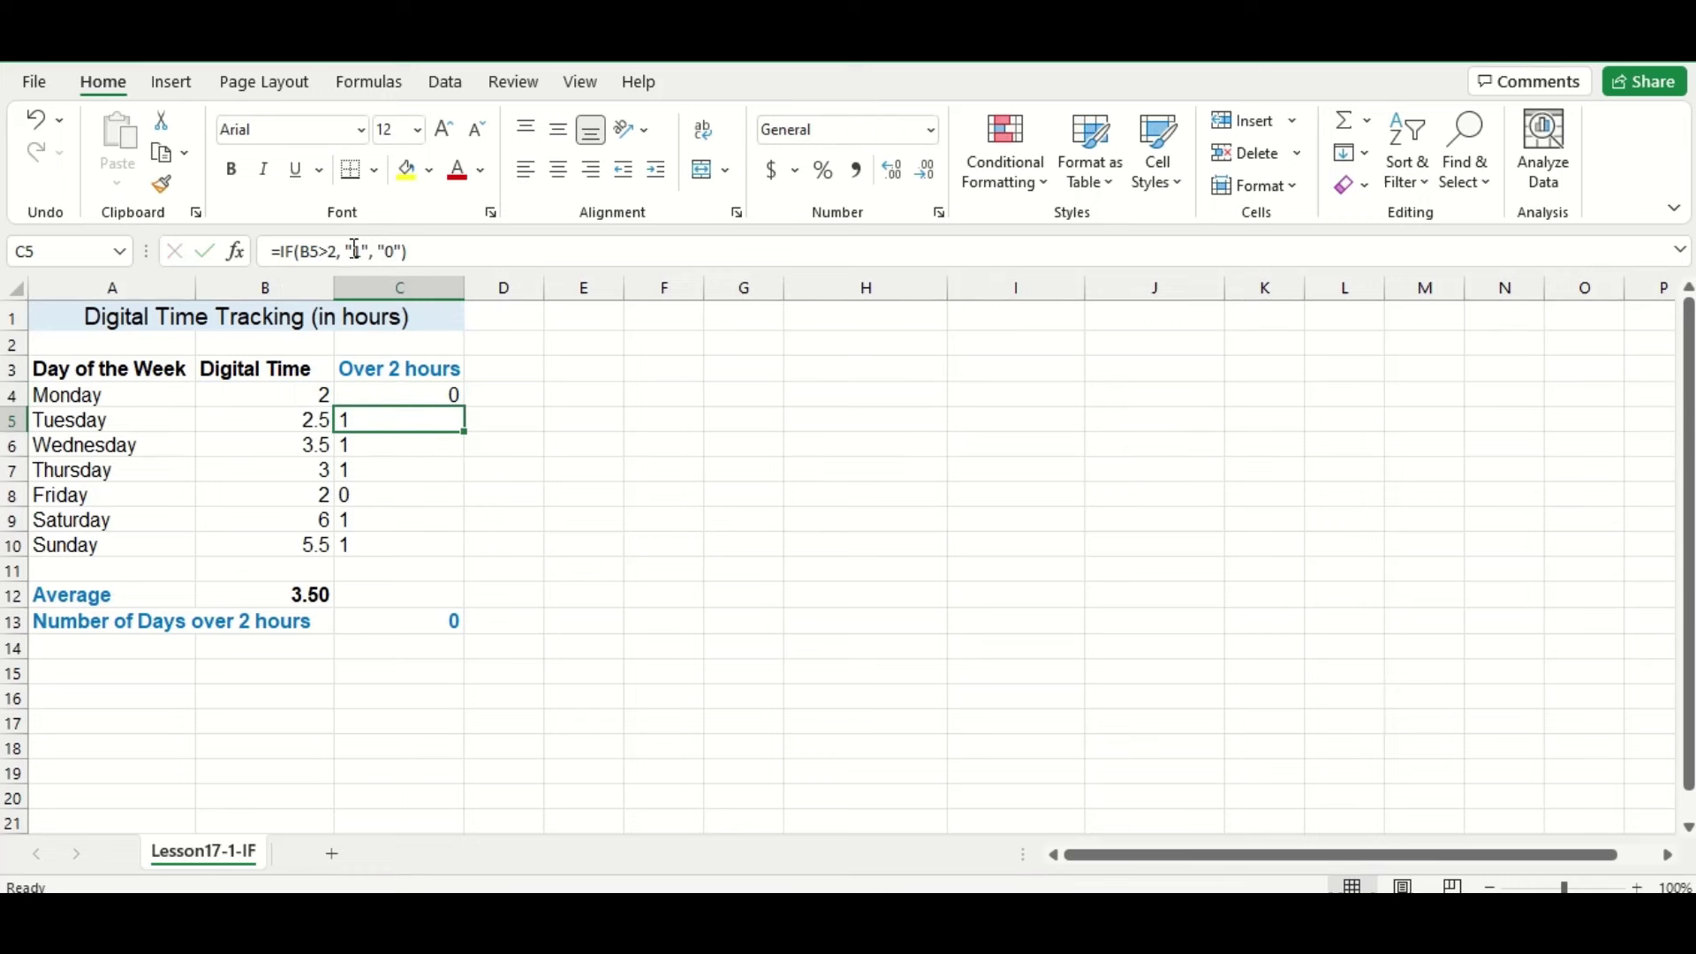
Step: Fill the numeric formula down to C10, restoring the C13 count to 5
click(394, 394)
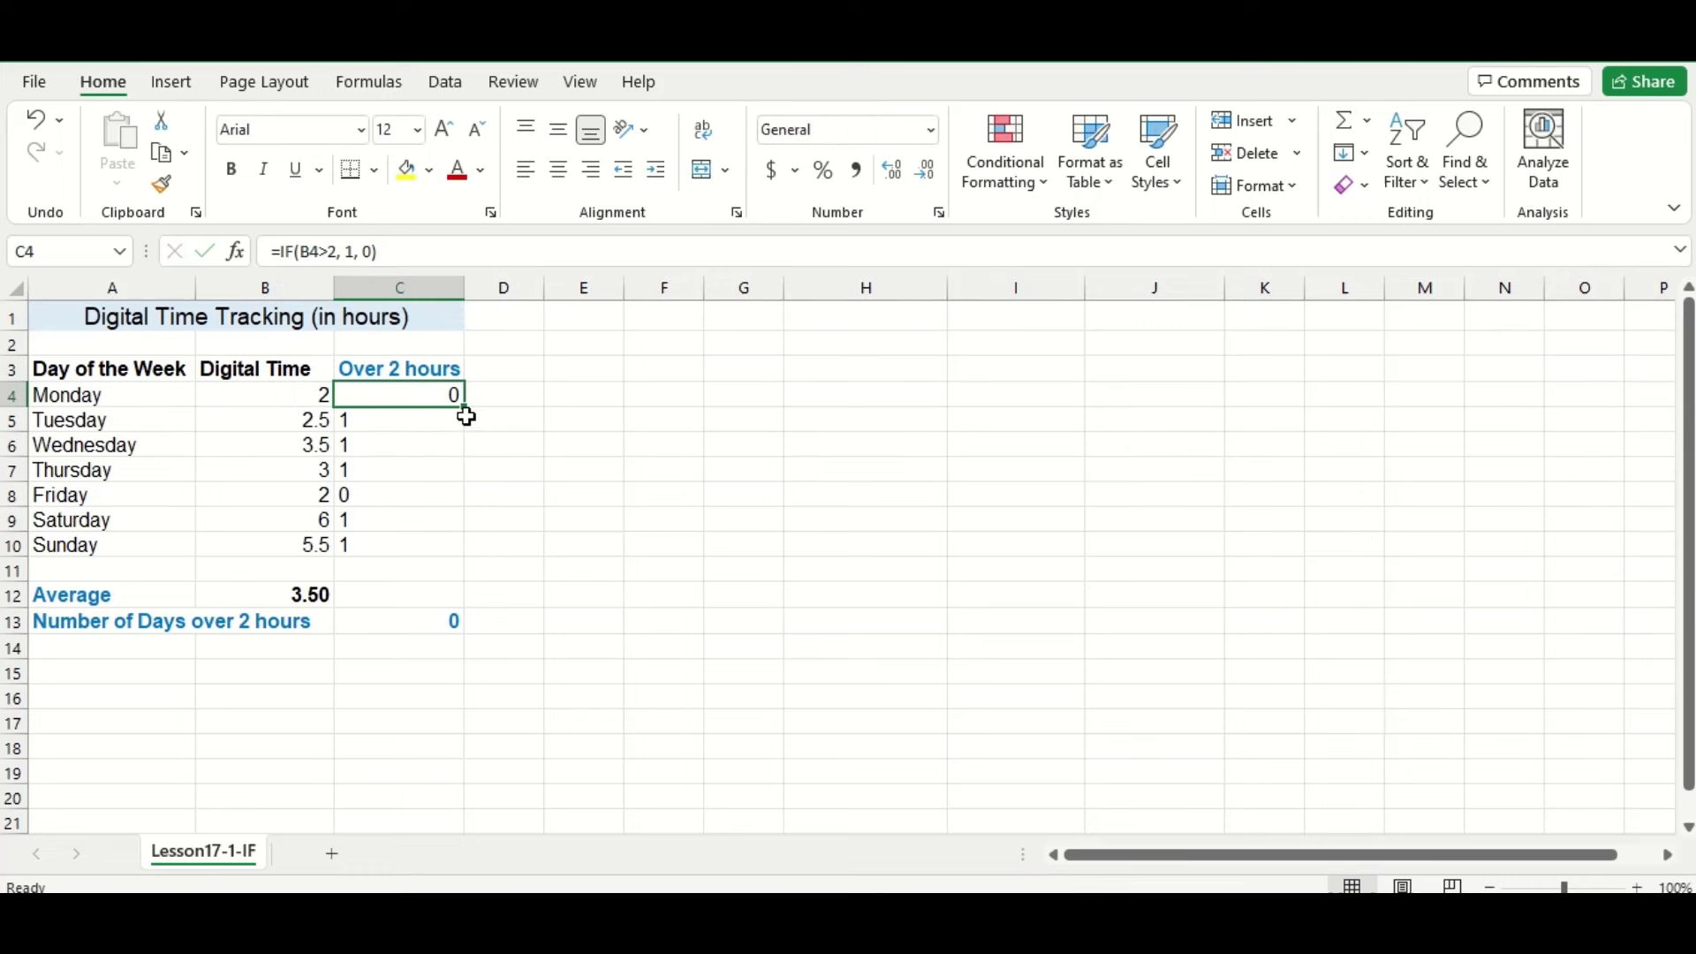
drag(467, 416, 465, 552)
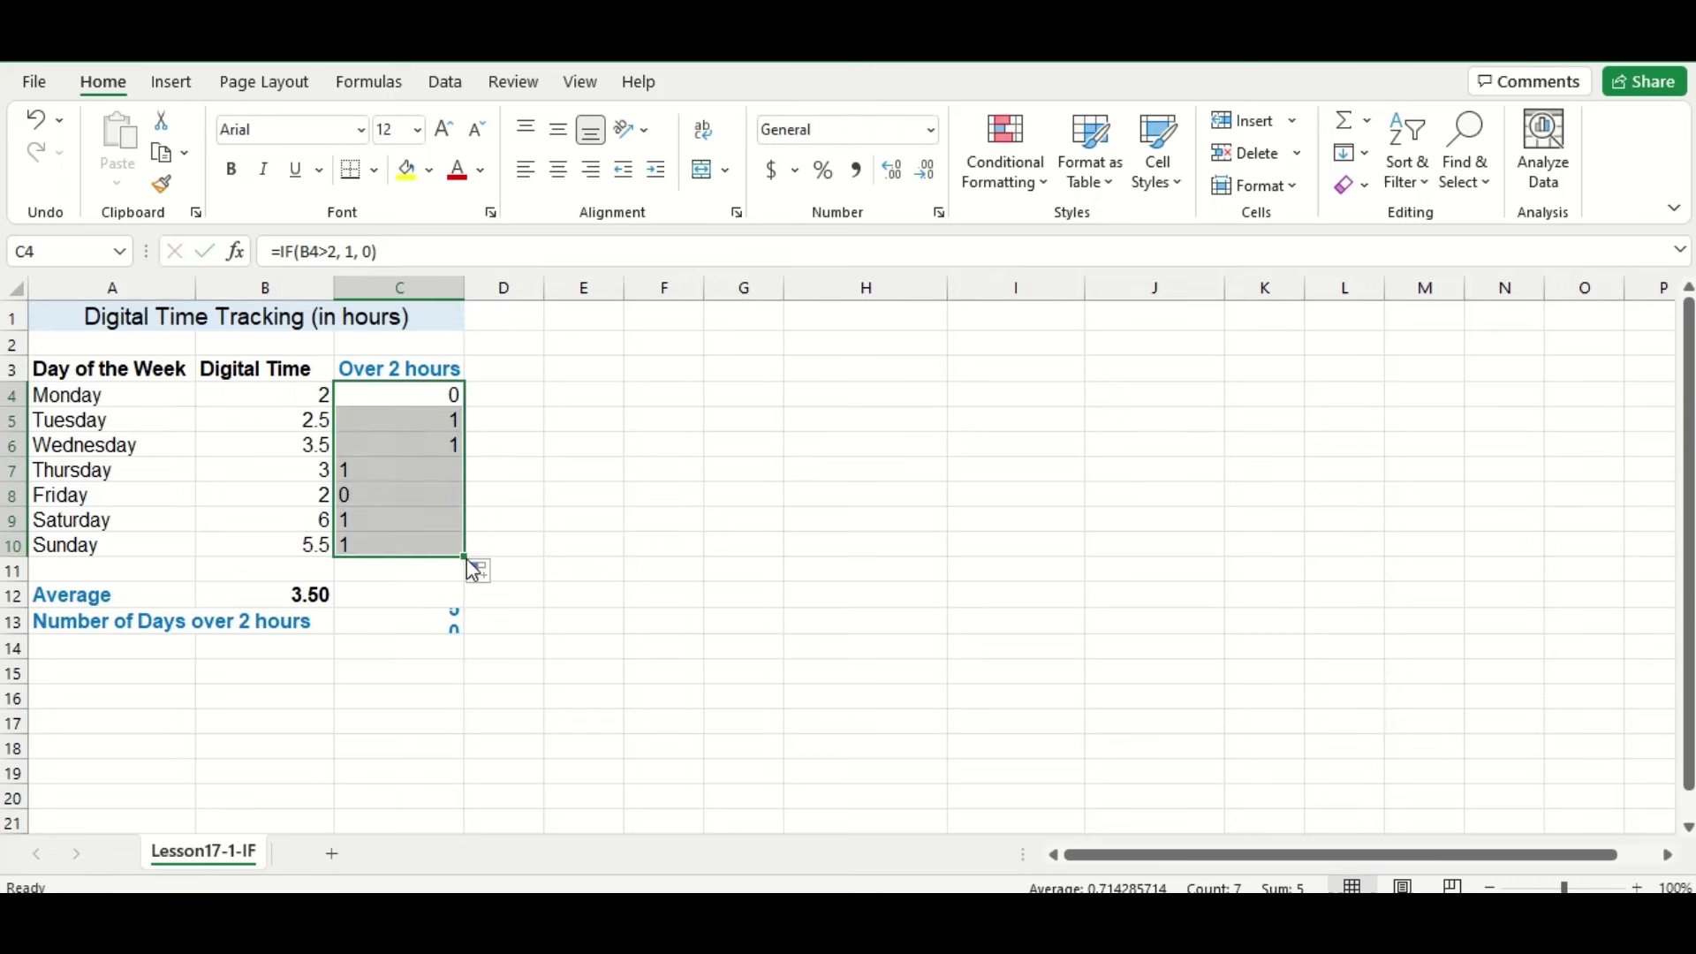
click(492, 626)
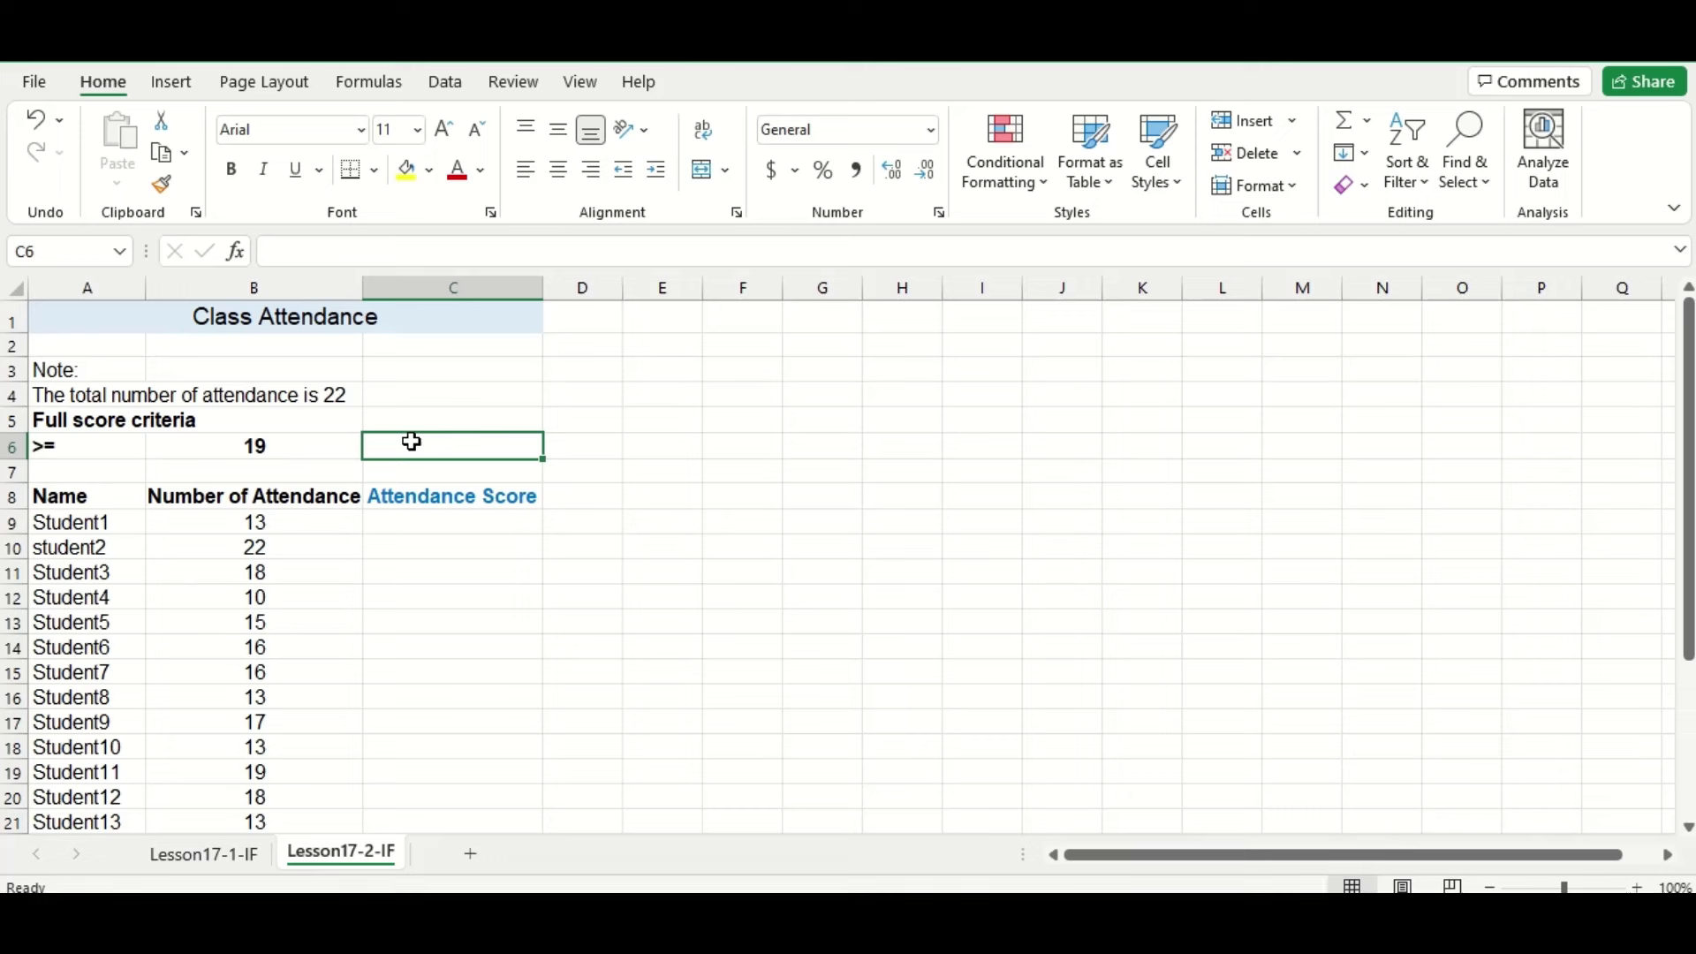
Step: Enter =IF(B9>=19, 100%, B9/19) in C9, giving Student1 a 68% score
click(421, 526)
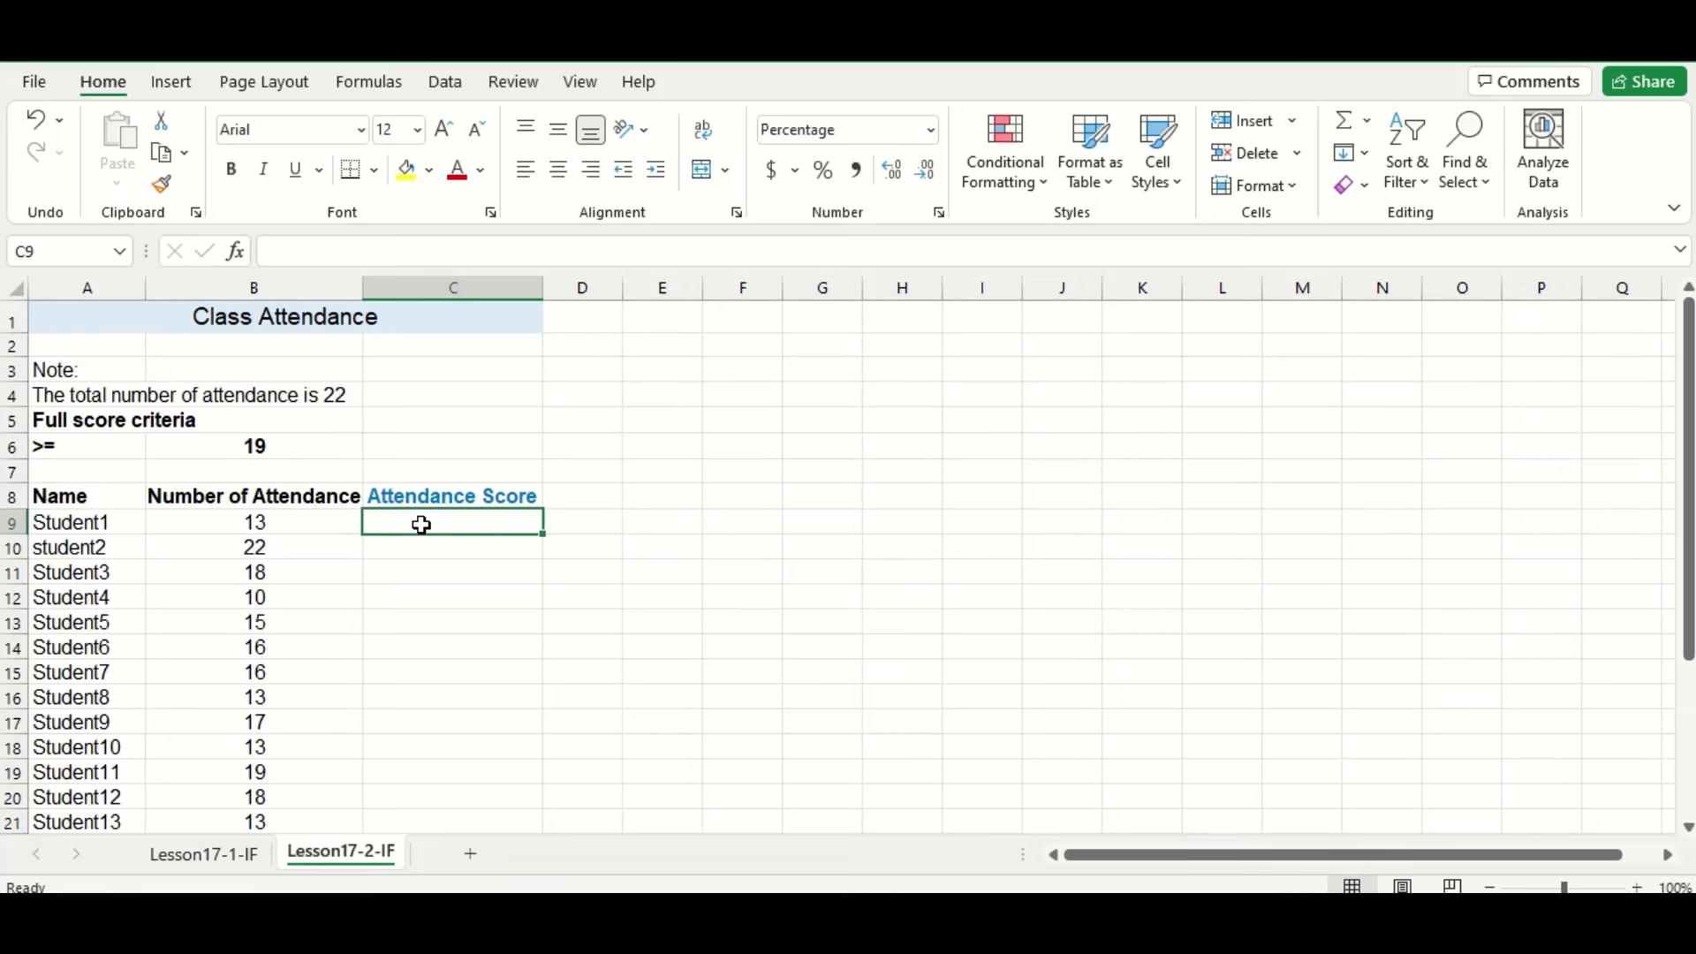
text(=IF)
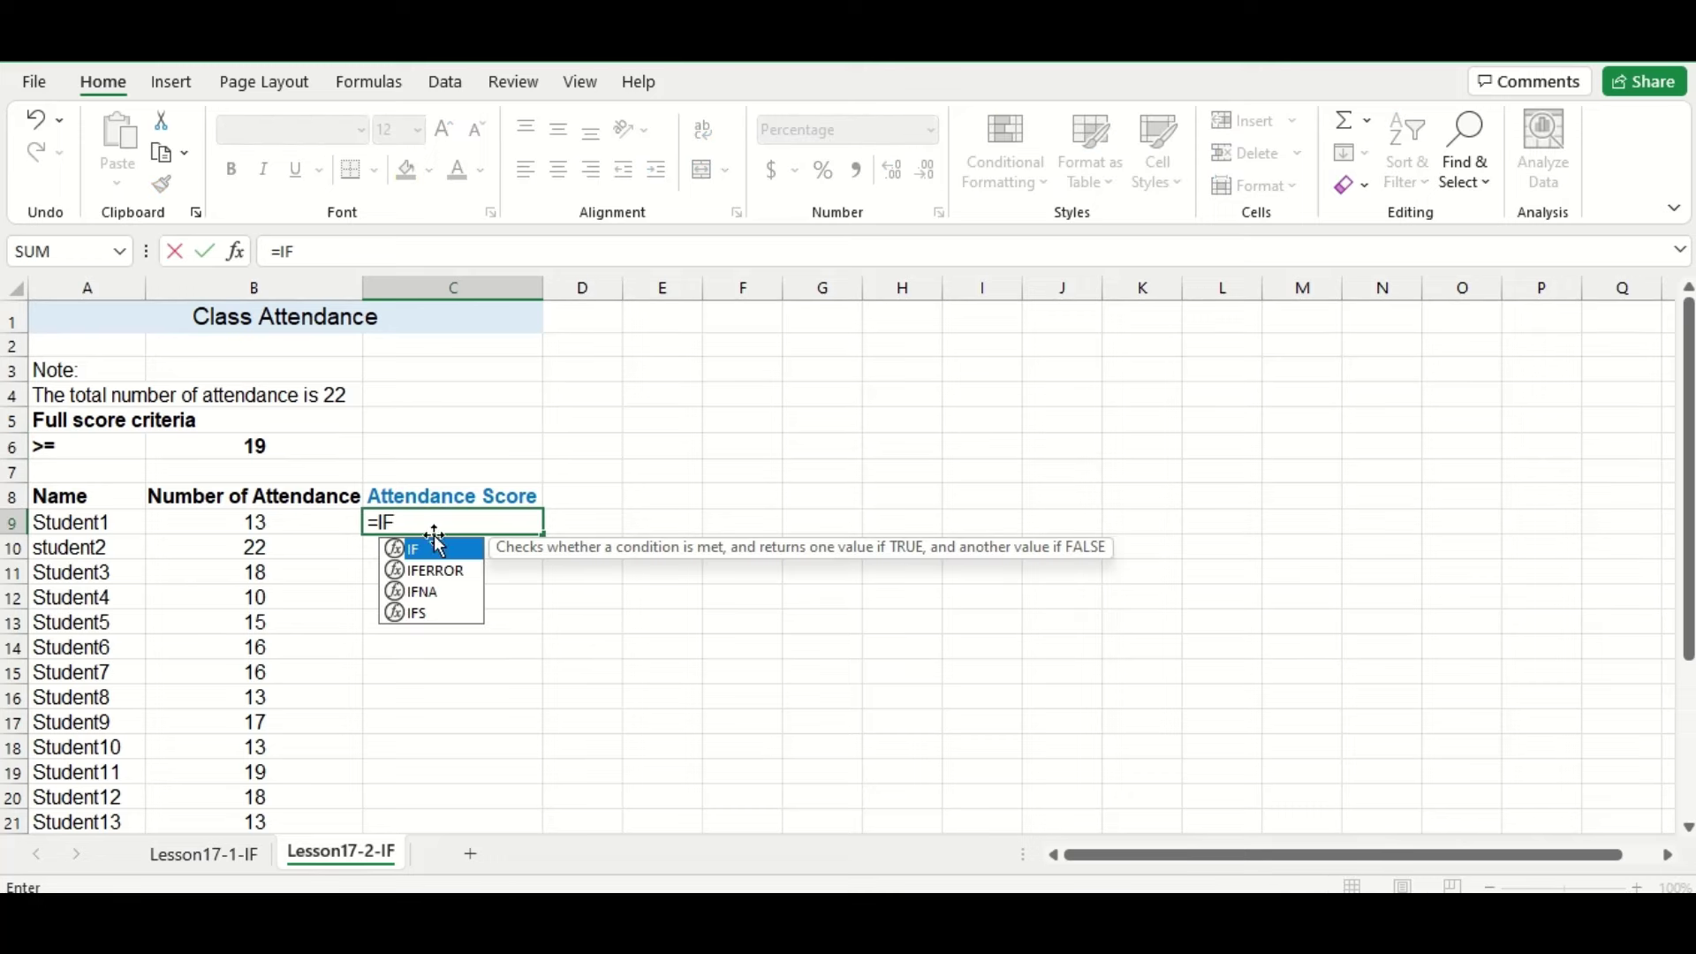
double_click(446, 551)
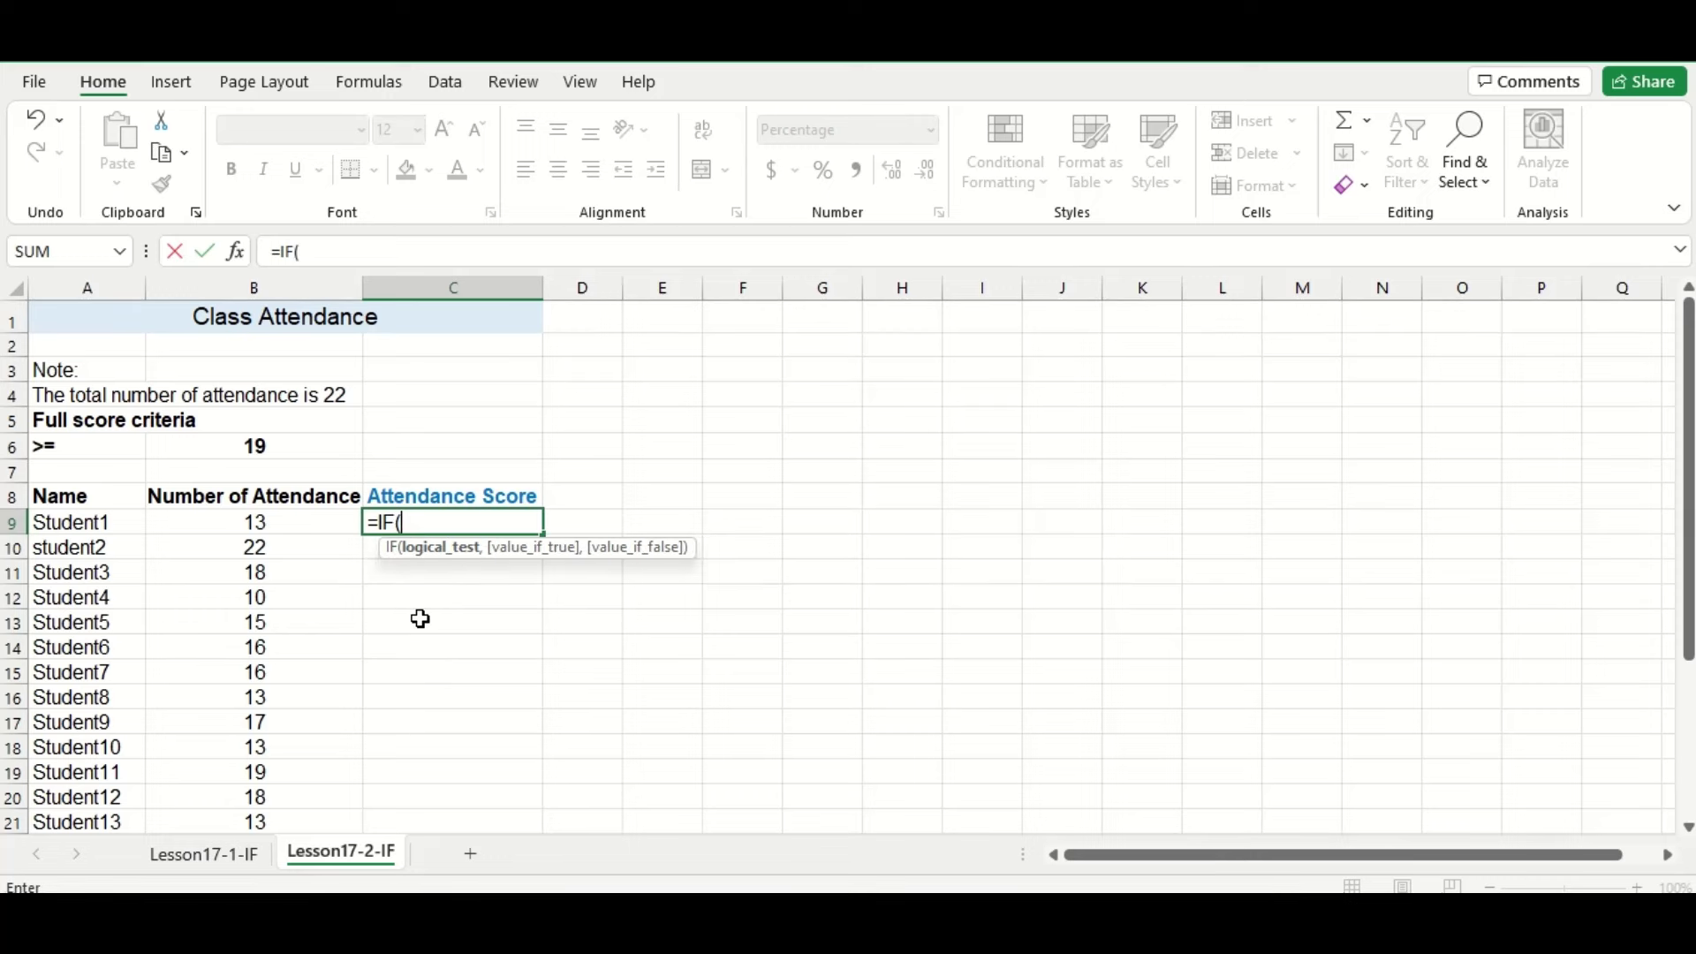
click(309, 521)
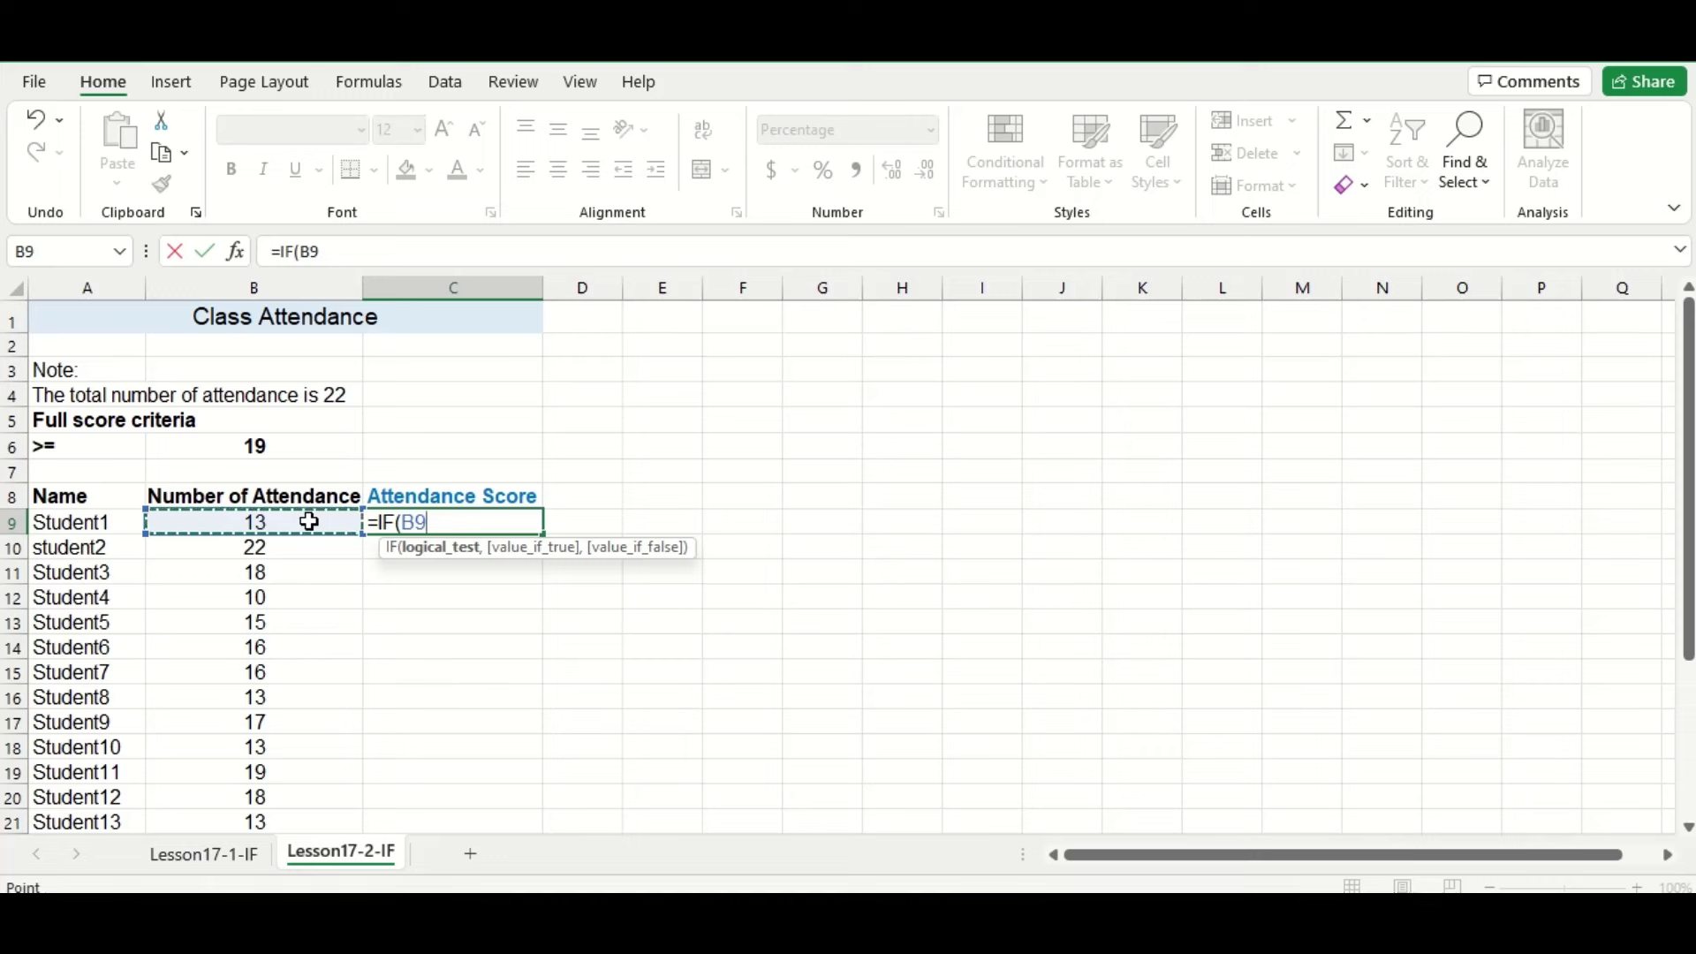
text(>=)
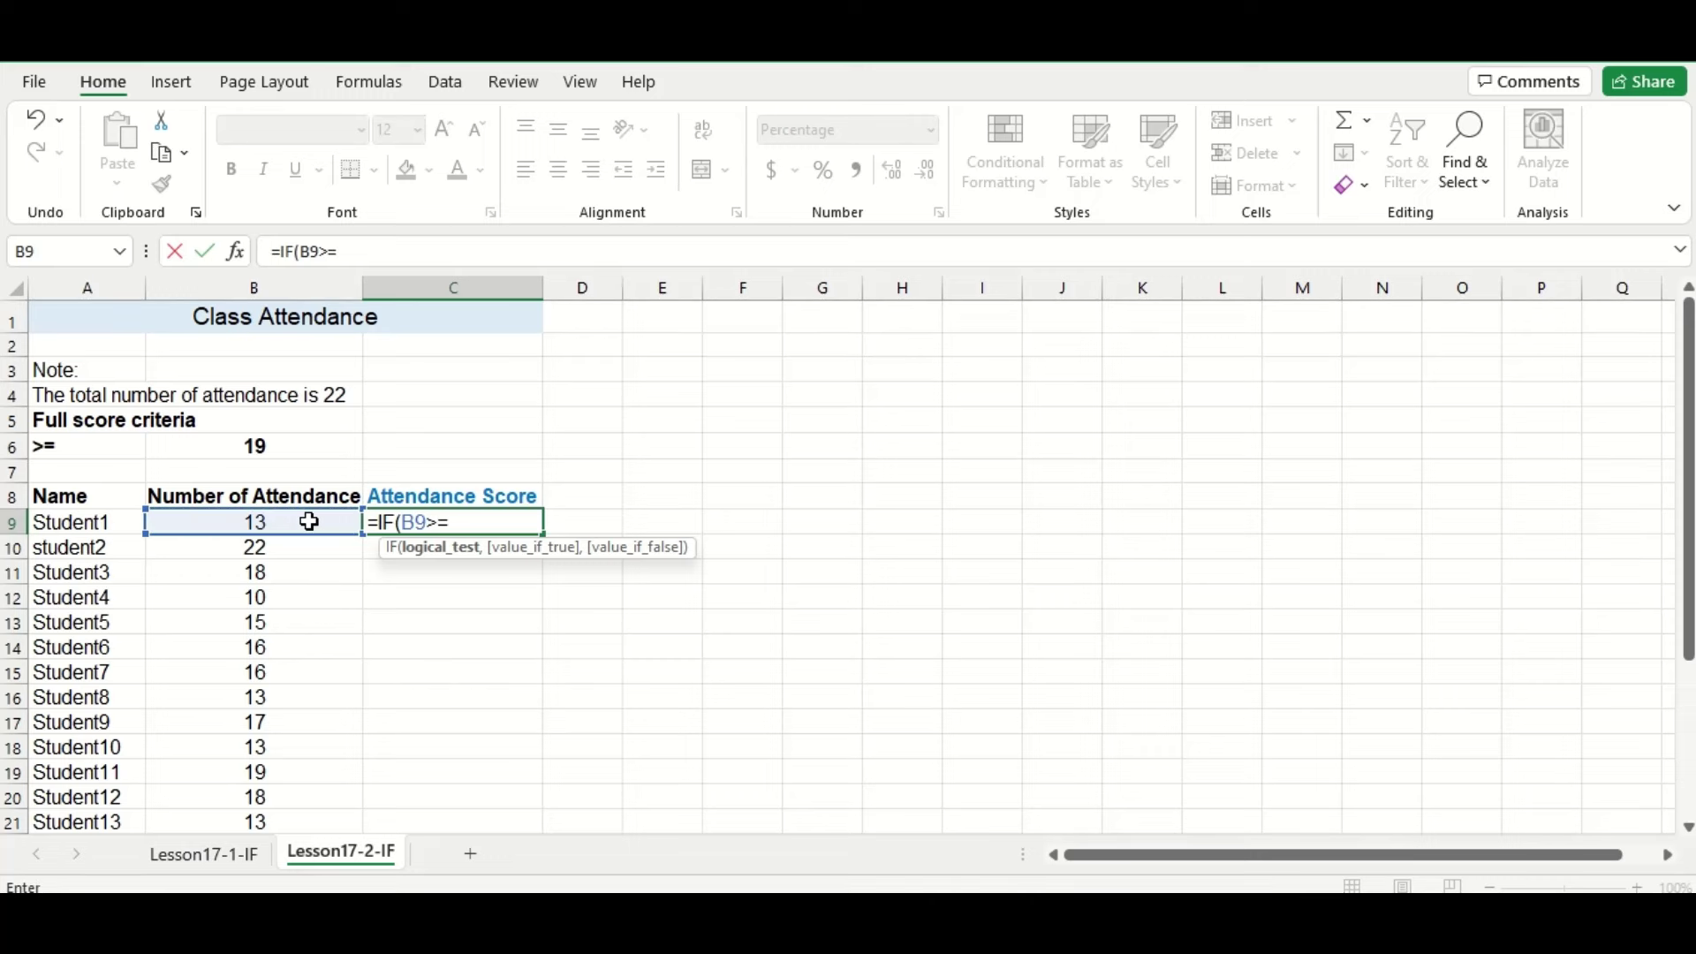
text(19,)
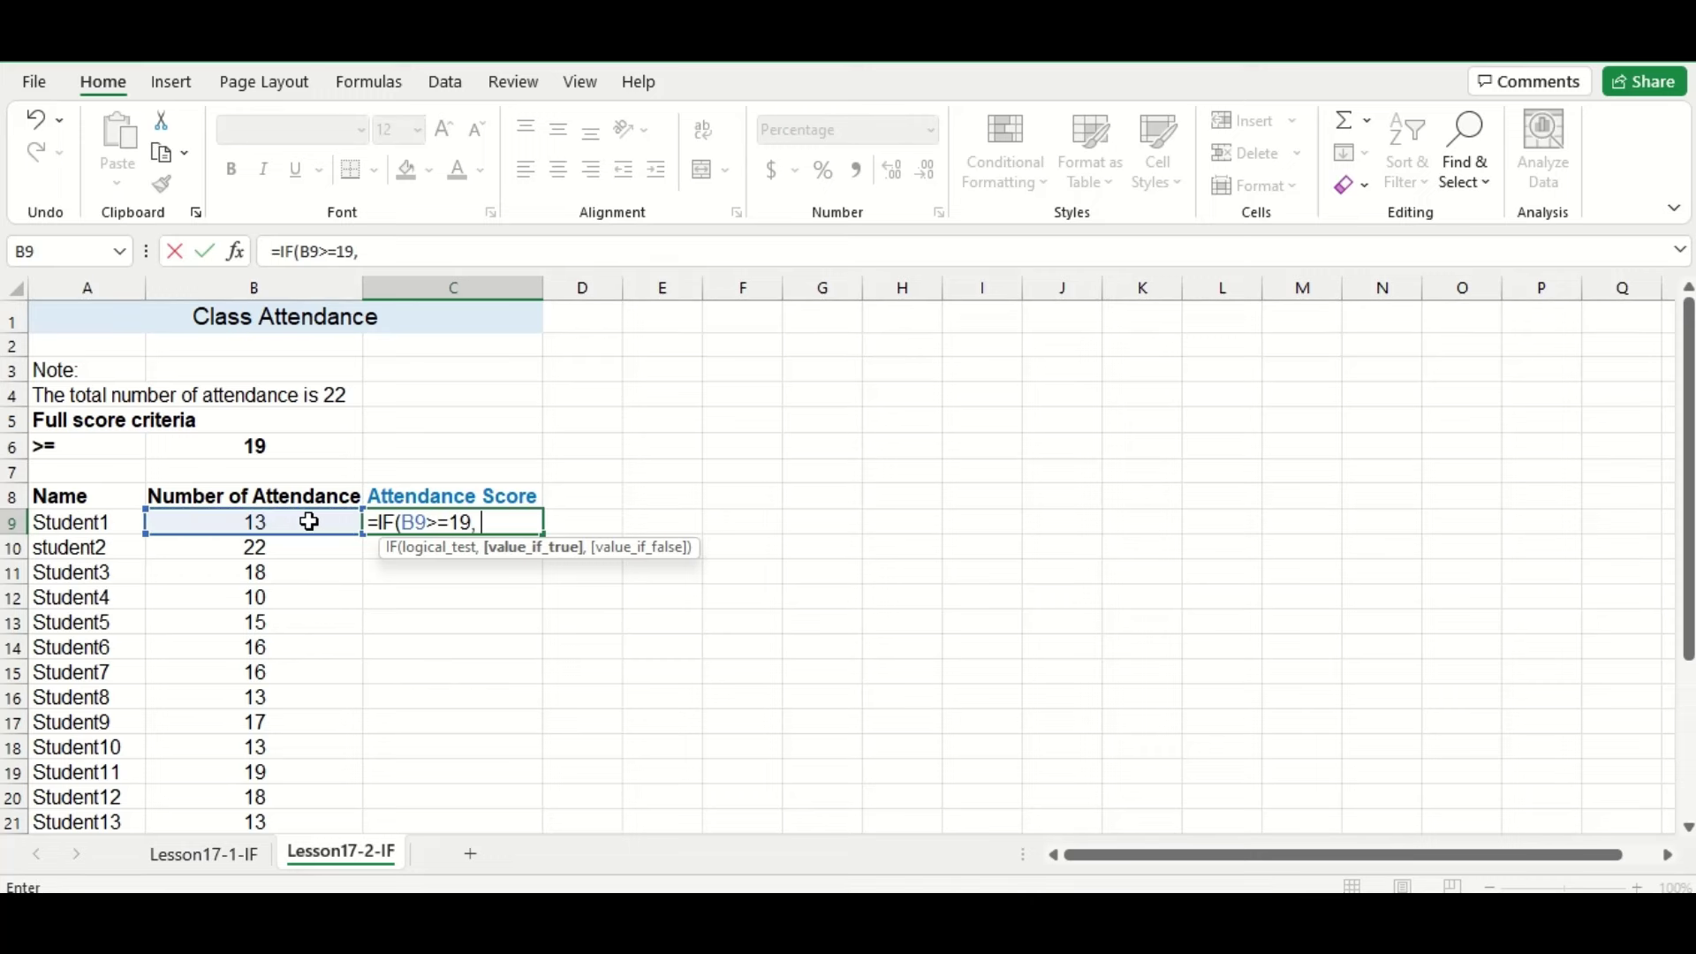
text( 100%,)
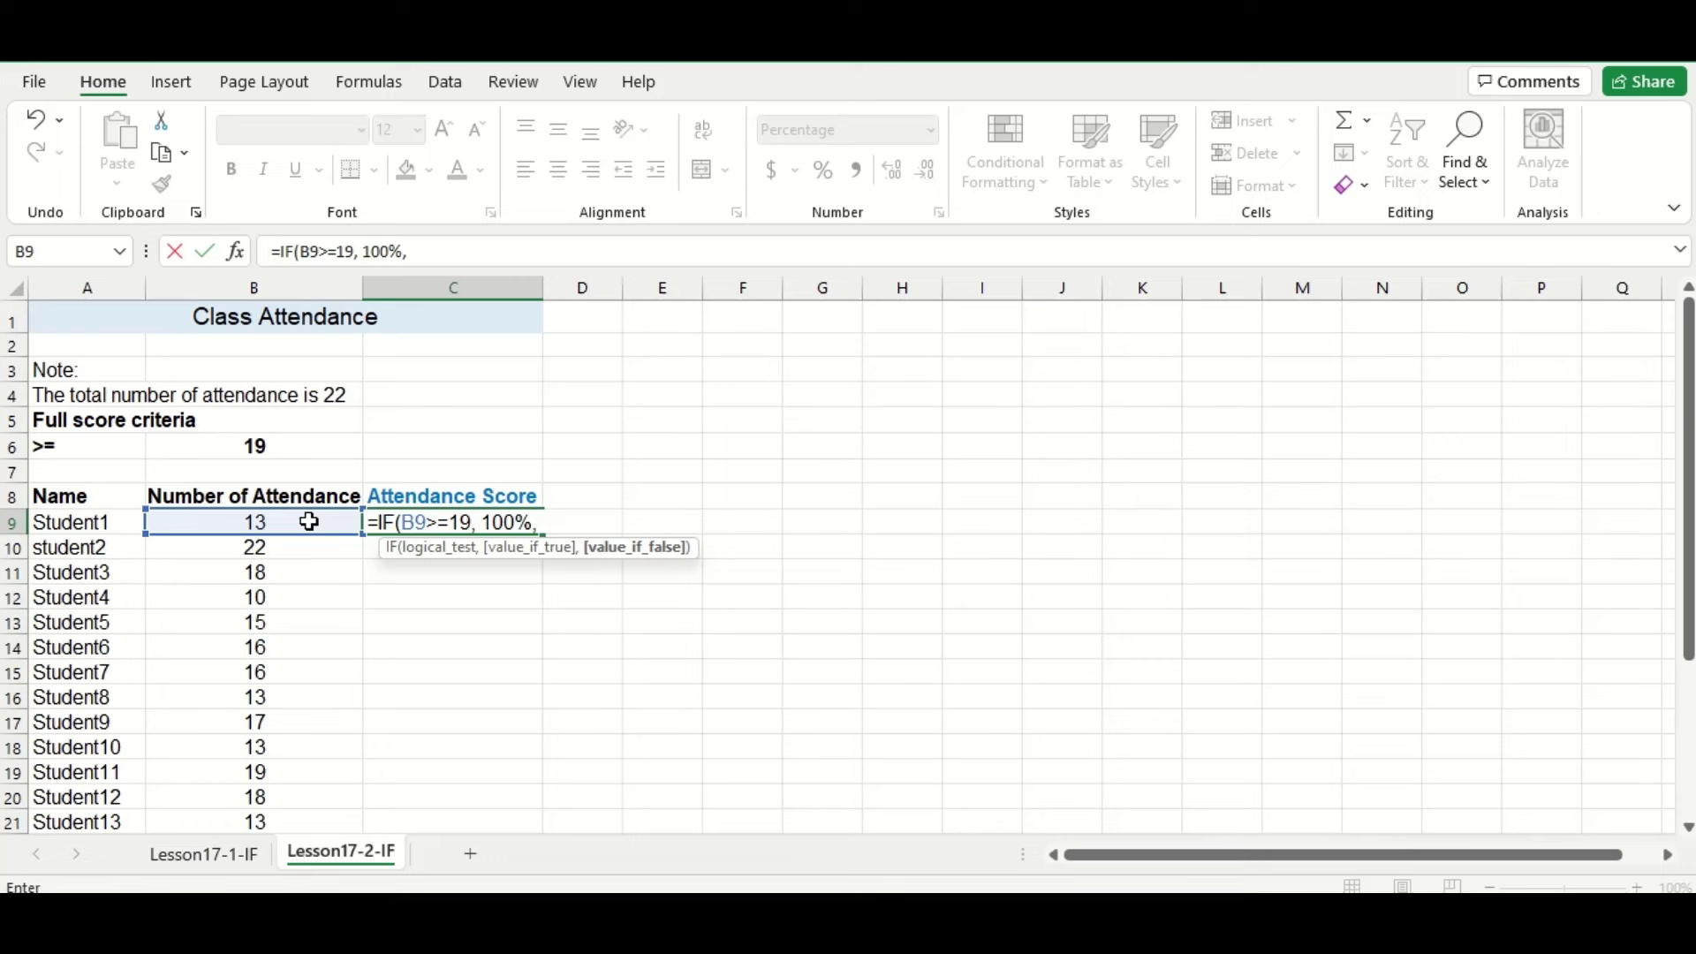
click(309, 522)
text(/19))
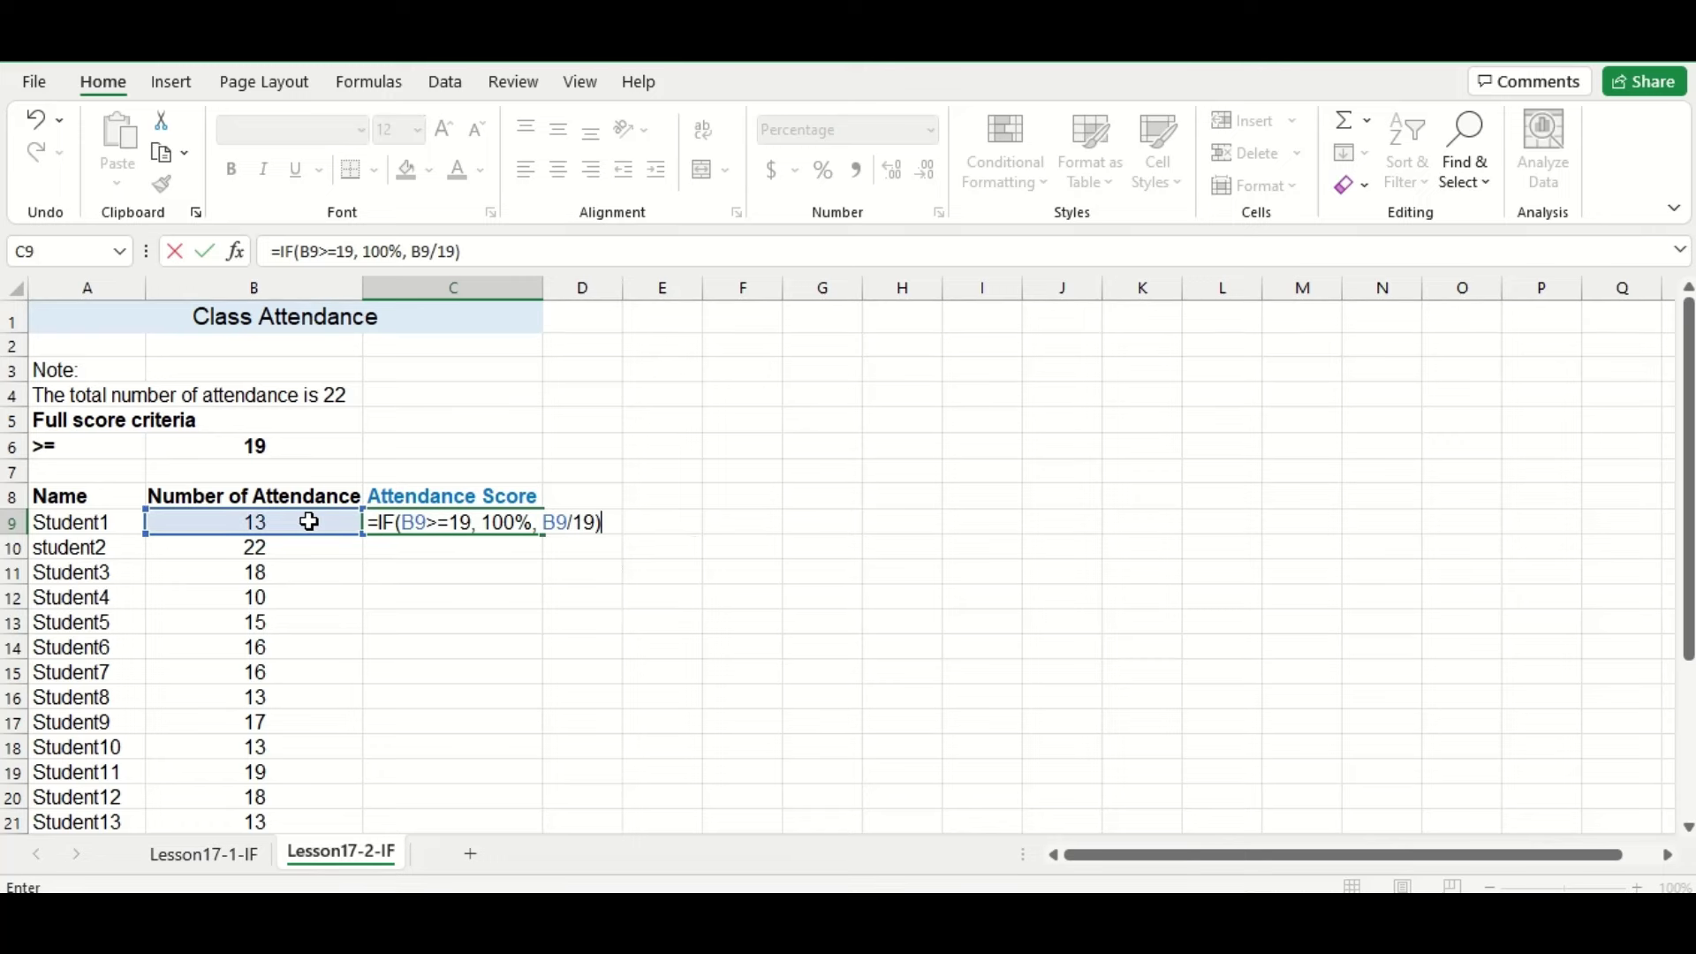
key(Return)
Step: Copy Student1's score formula down to Student15 in C23
scroll(502, 523, down, 1)
click(507, 443)
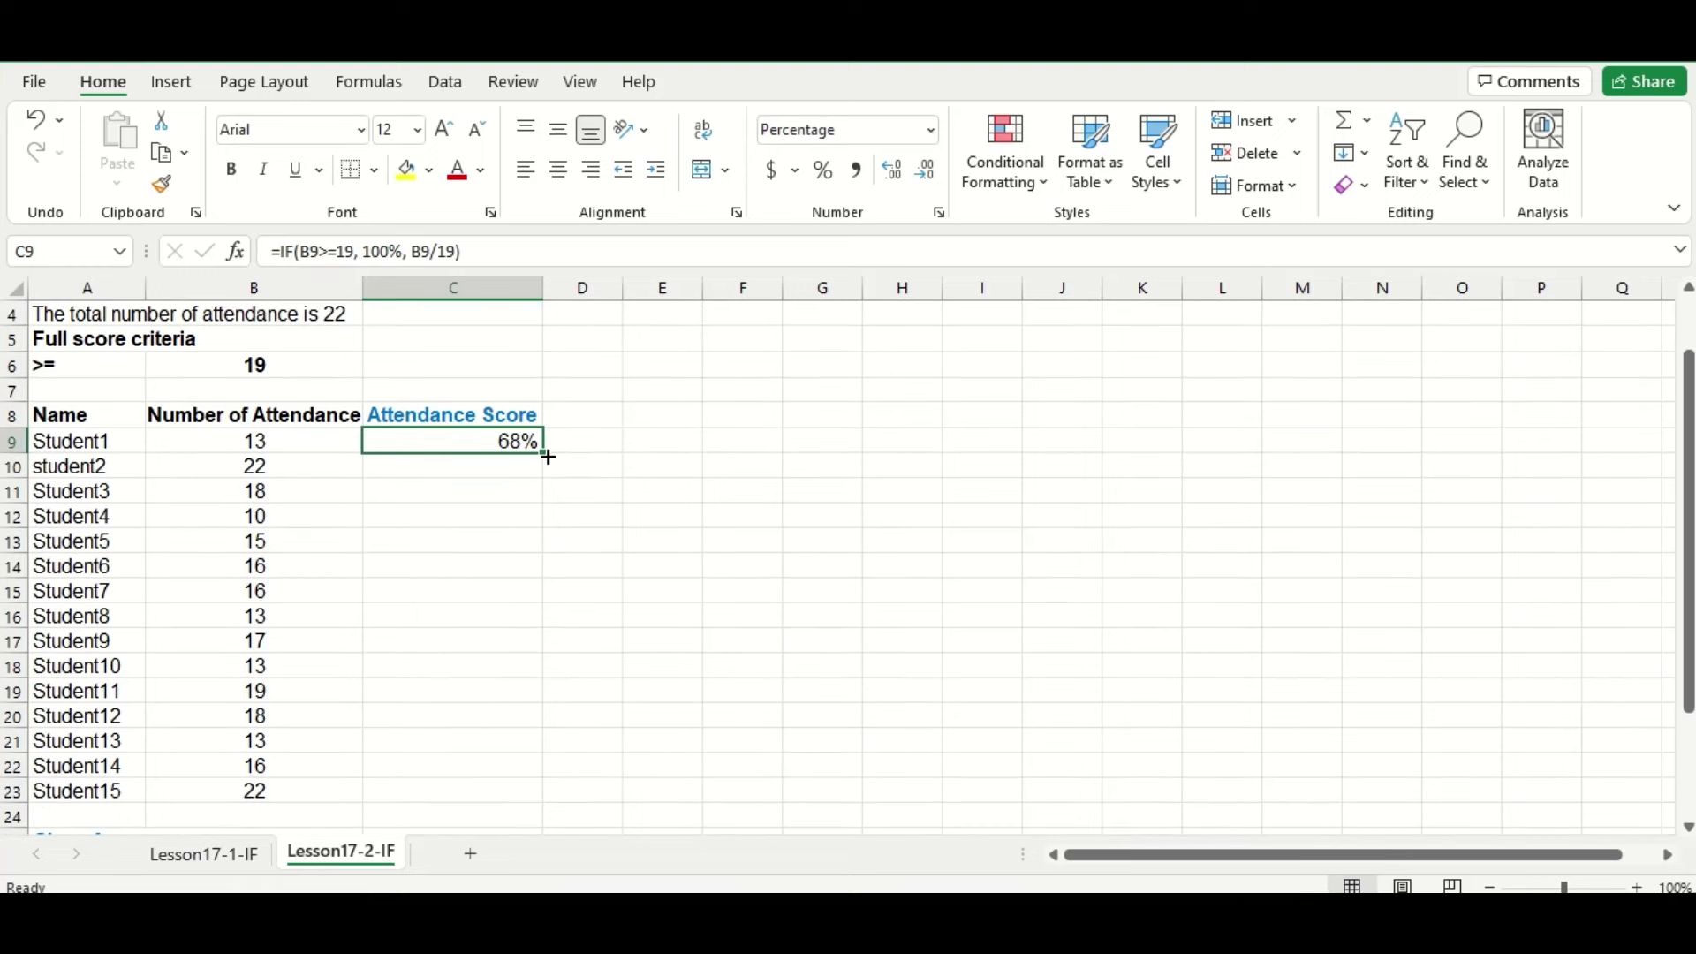
drag(545, 457, 530, 804)
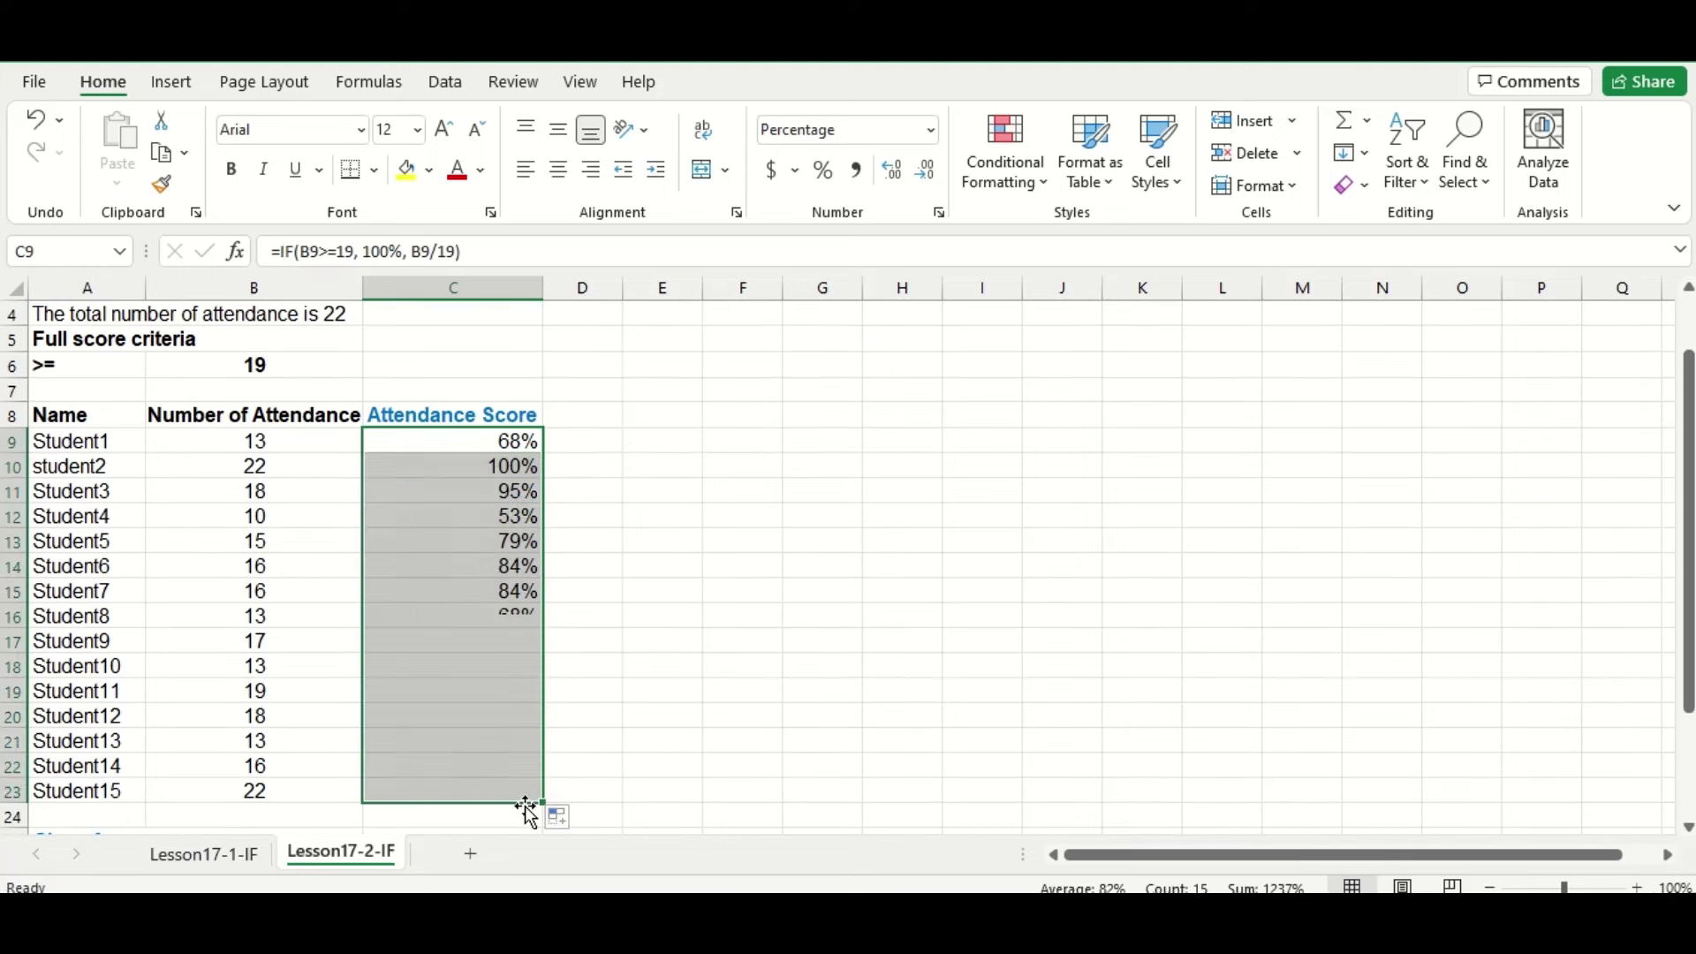
click(584, 762)
Step: Enter =AVERAGE(C9:C23) in C25 for a class average of 82%
scroll(586, 760, down, 2)
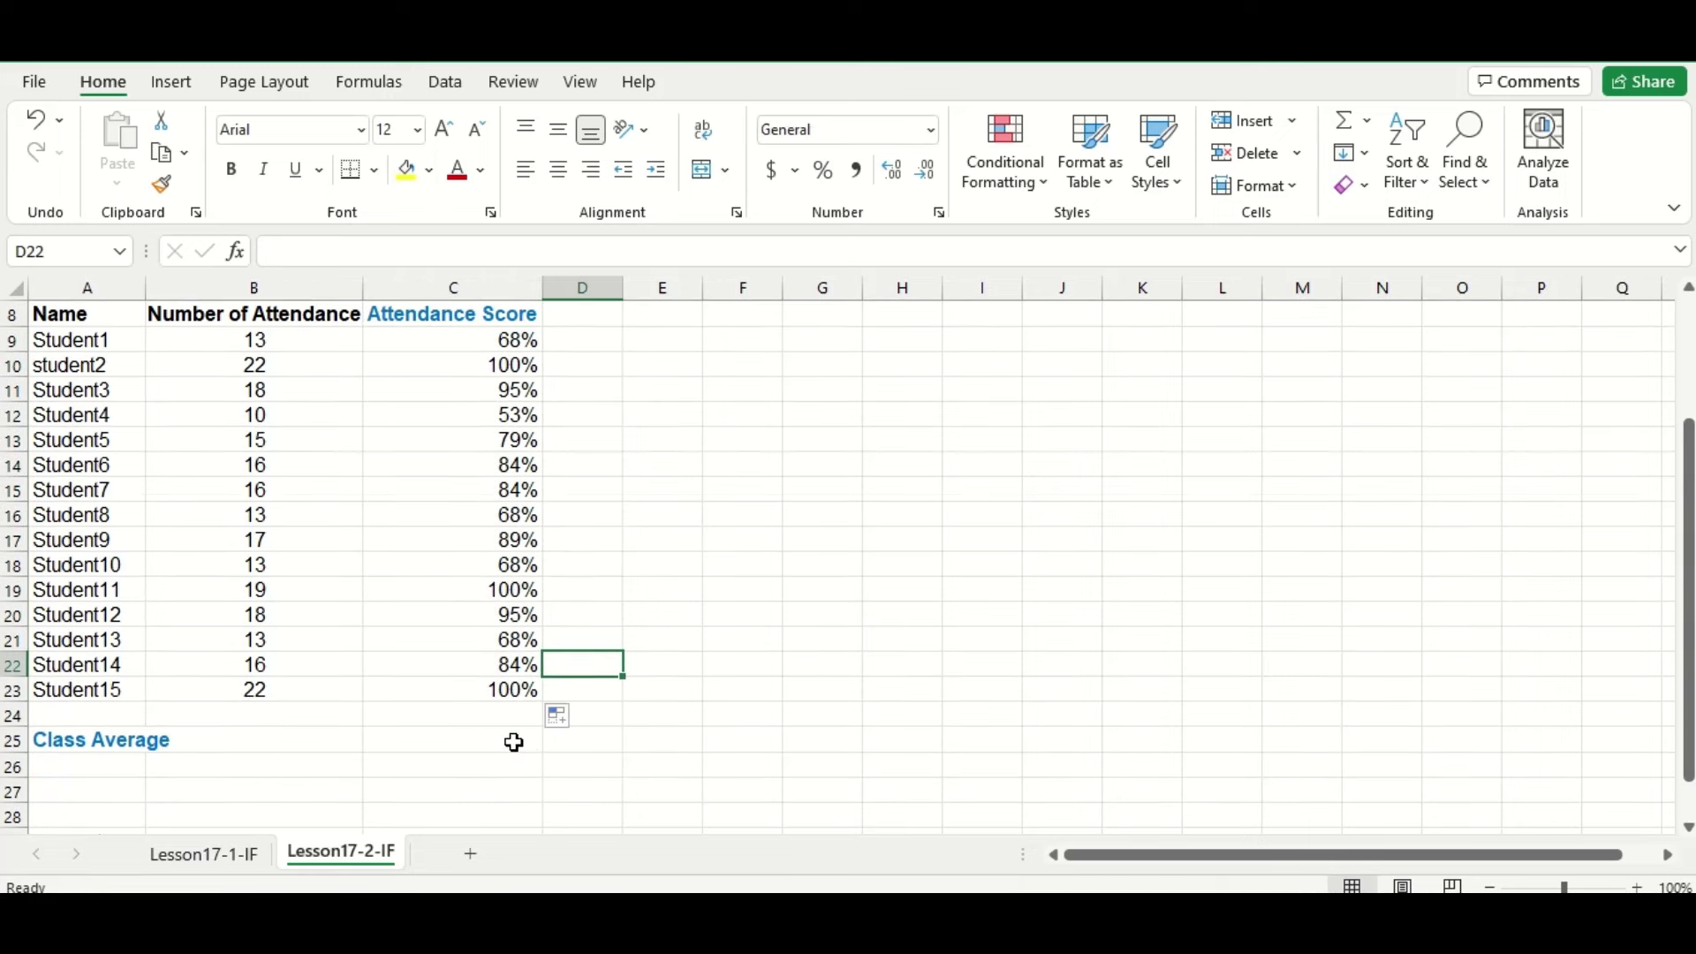
click(512, 742)
text(=ave)
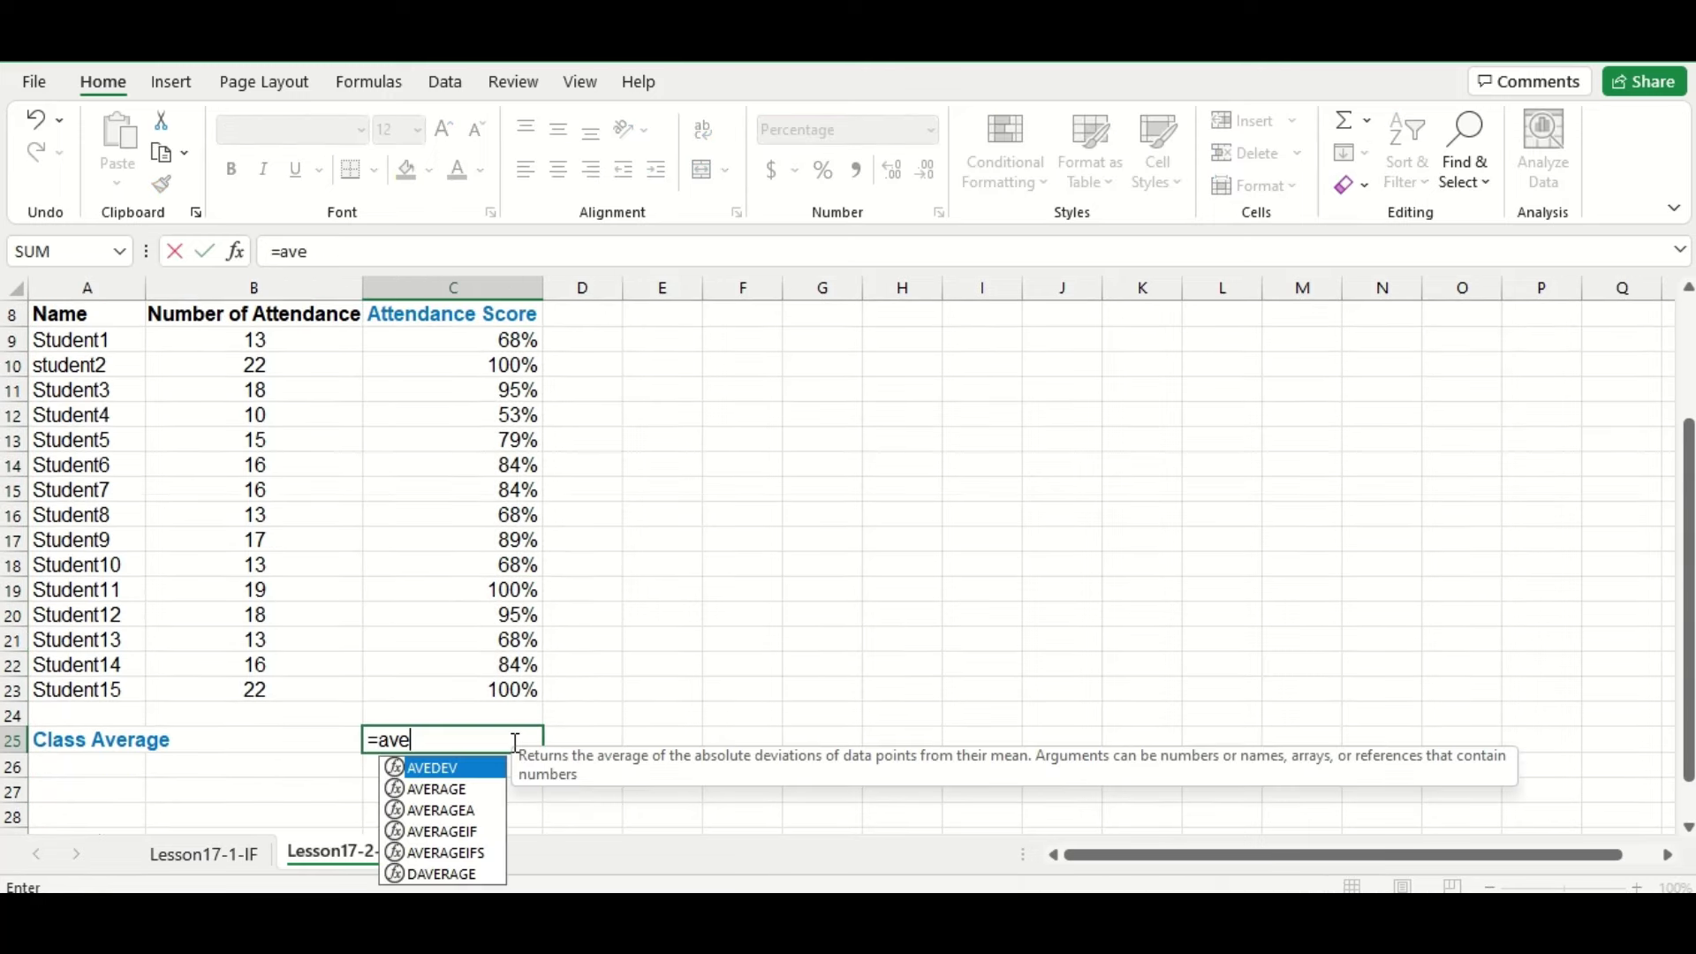
text(rage)
double_click(482, 768)
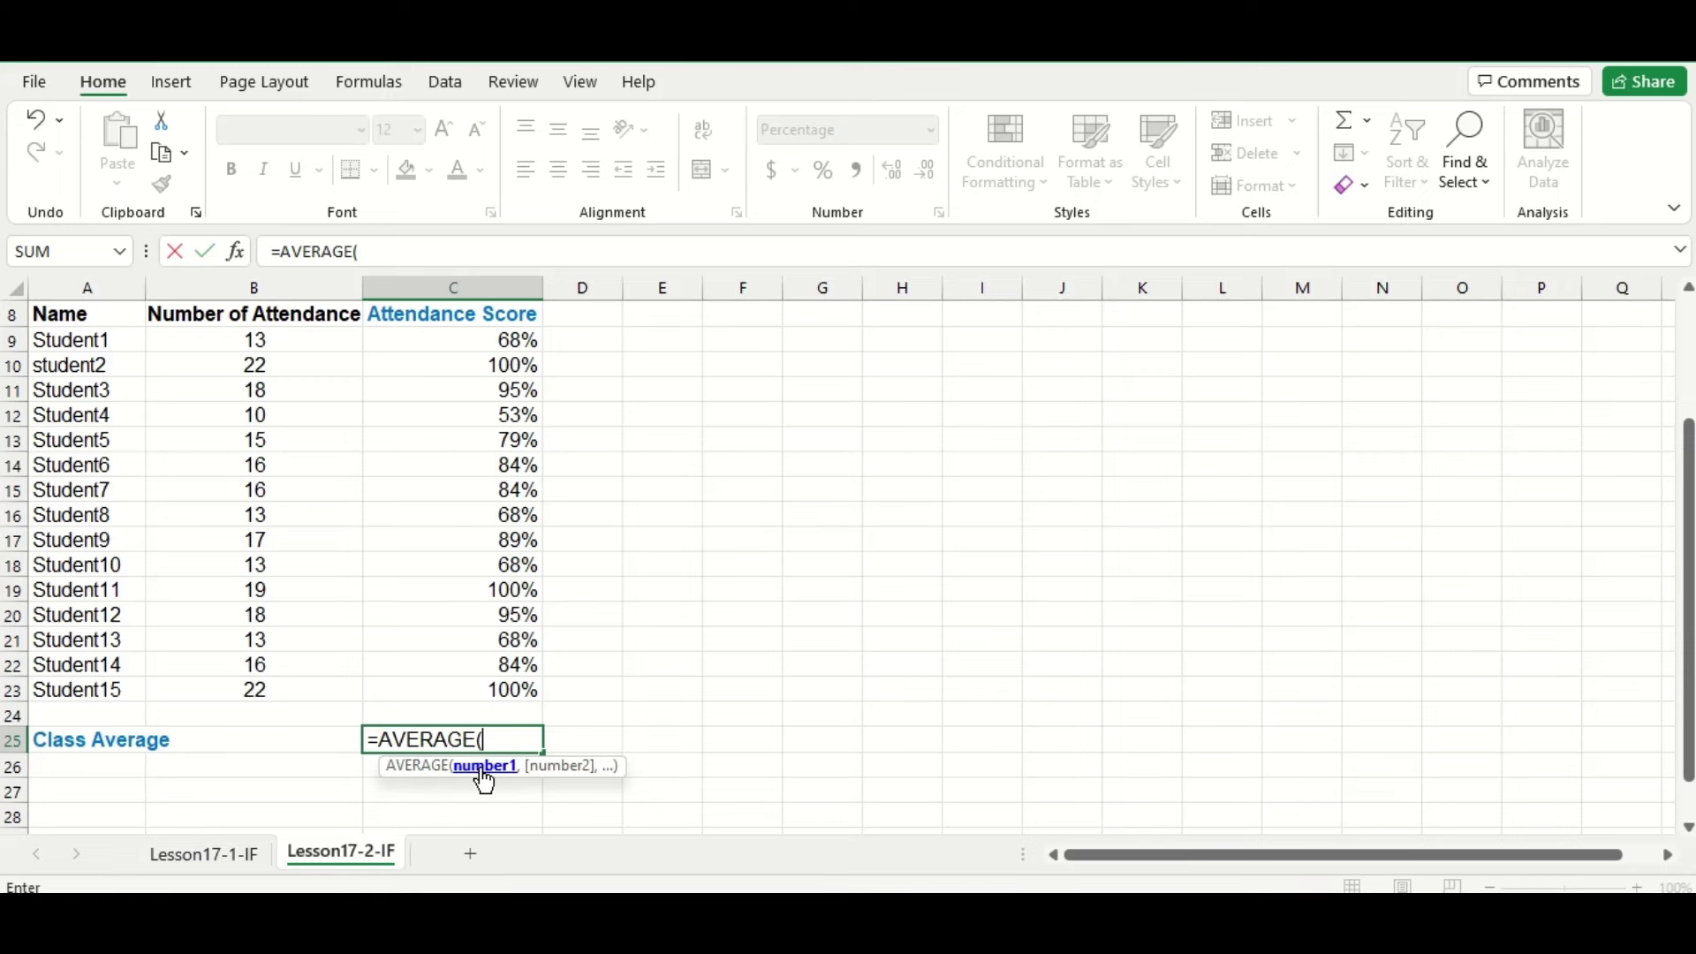
drag(521, 338, 521, 700)
key(Return)
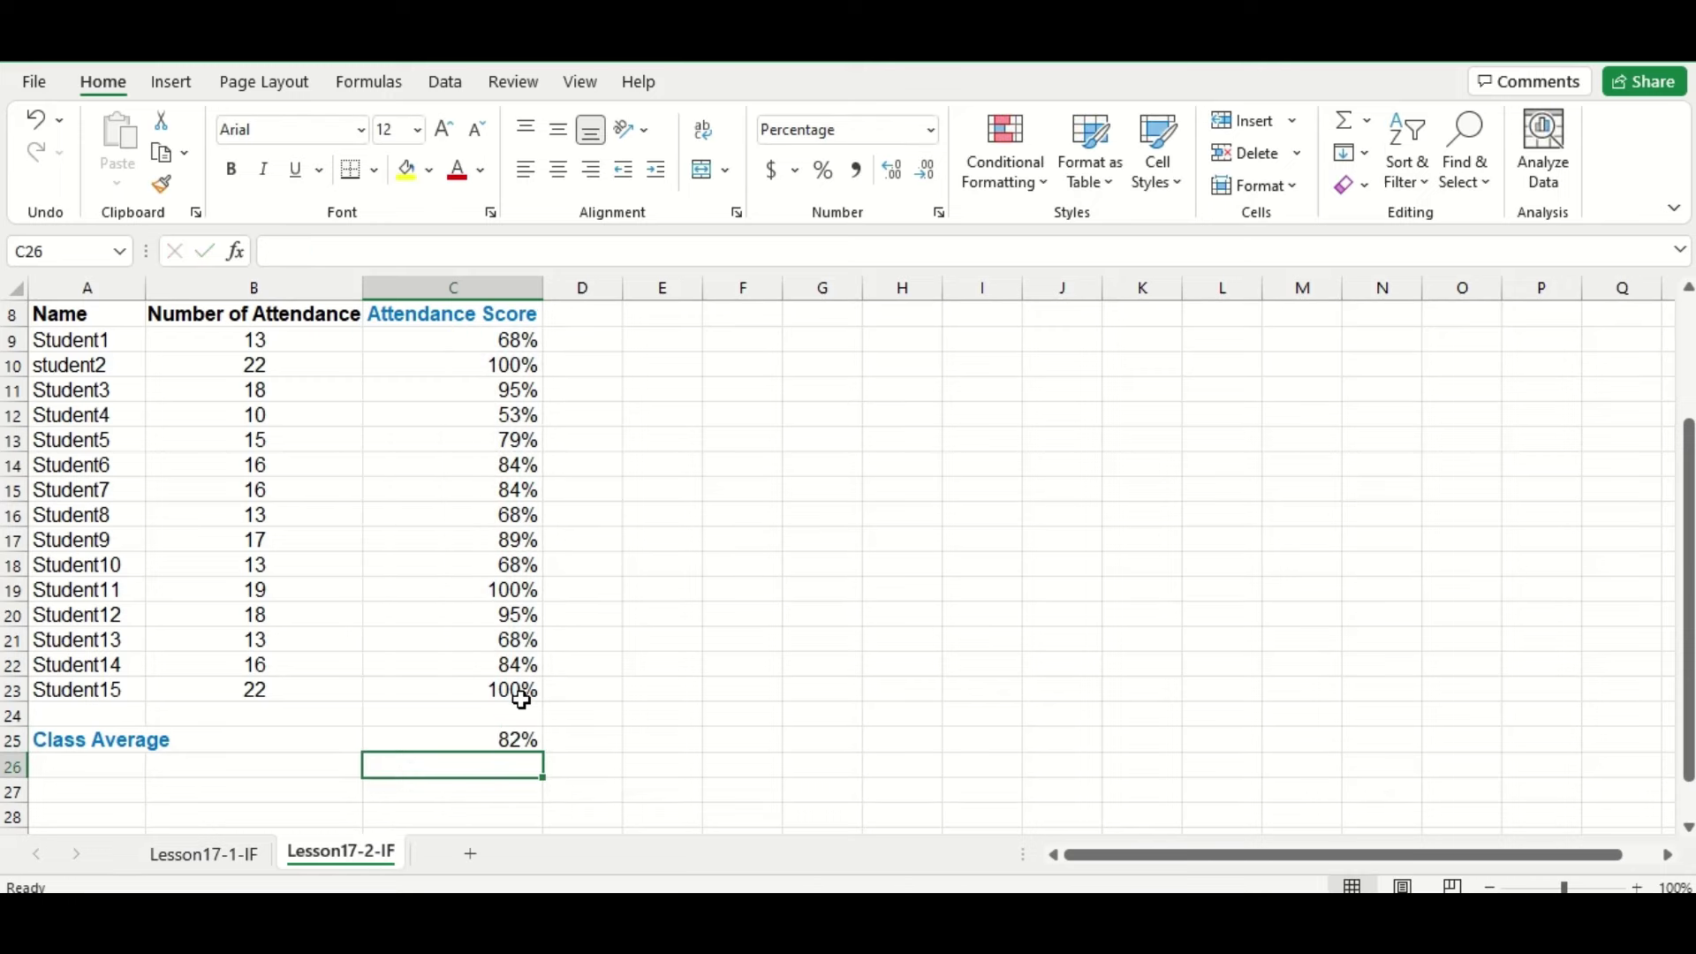
click(575, 745)
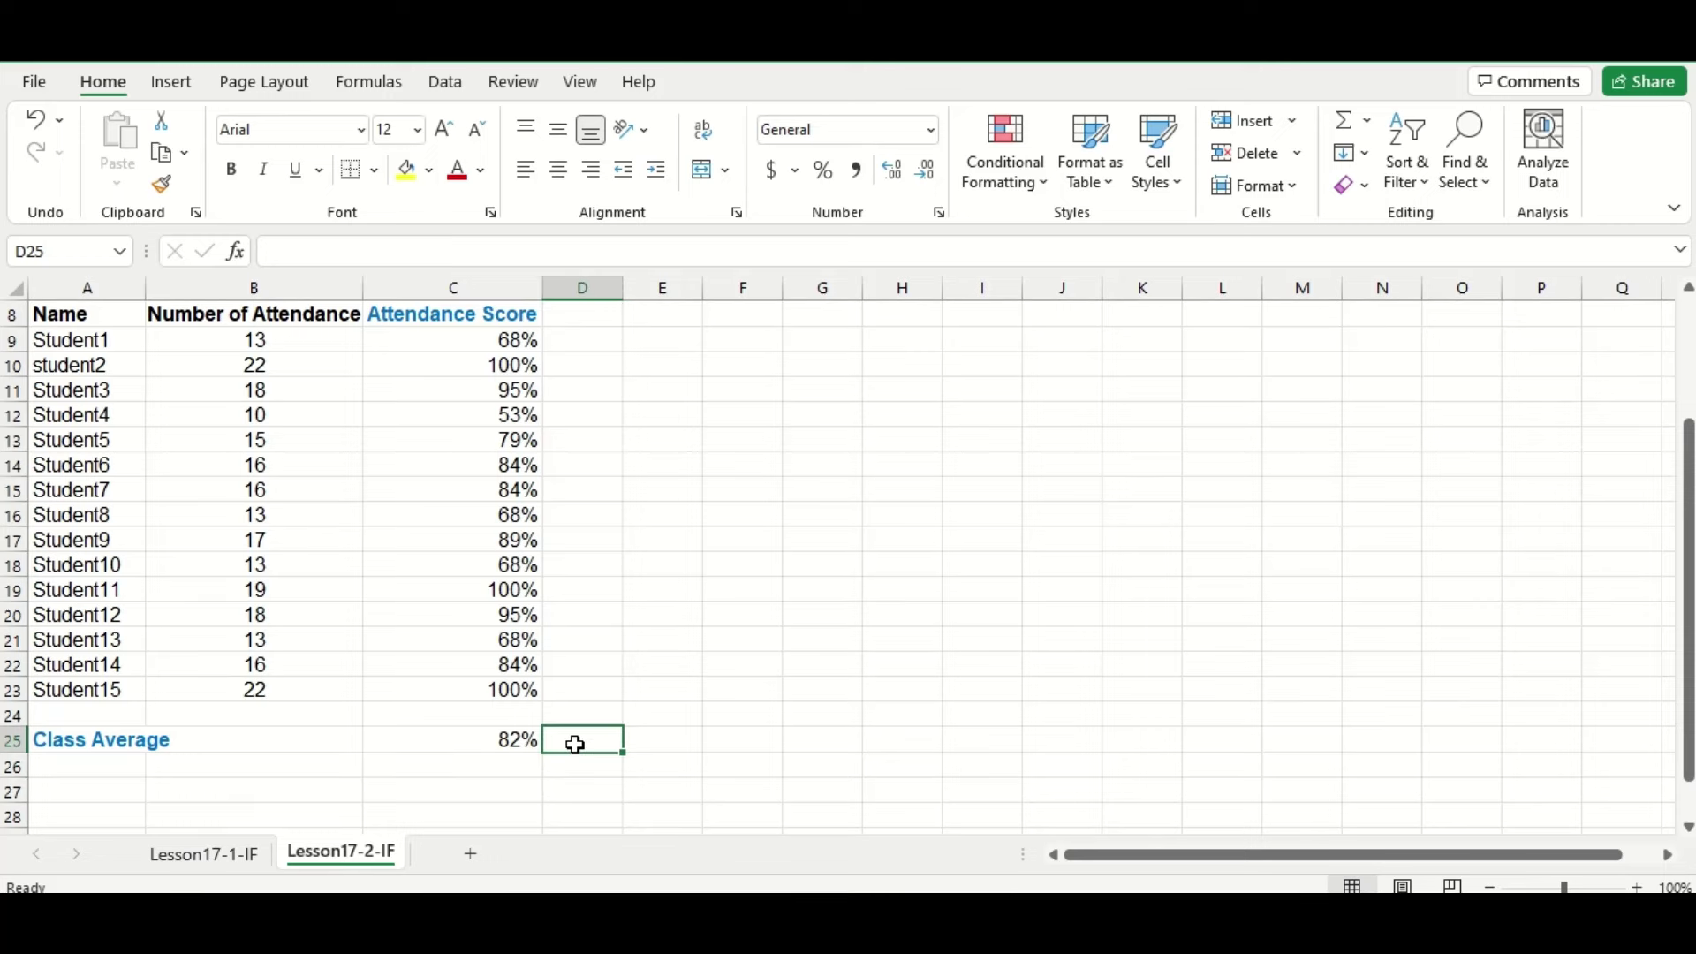